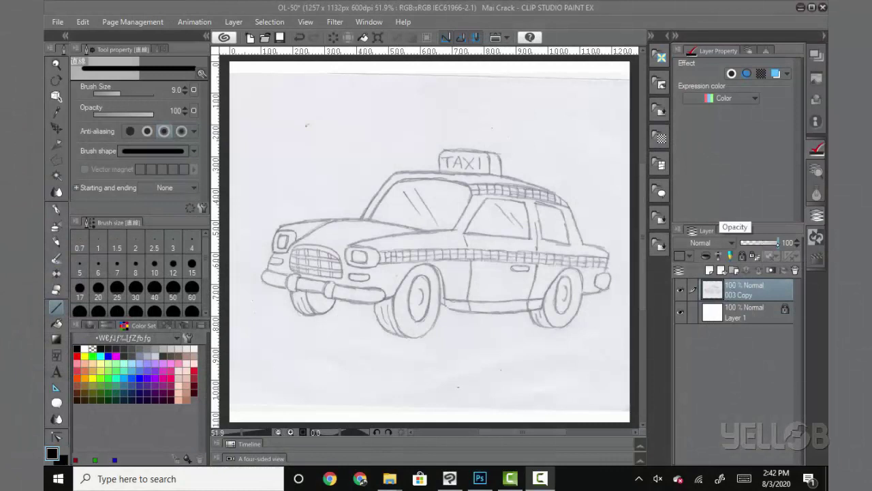
- Fade sketch layer 003 Copy to about 47% opacity, lock it, and add blank Layer 2 above
{"action": "left_click_drag", "start_coordinate": [777, 243], "coordinate": [755, 242]}
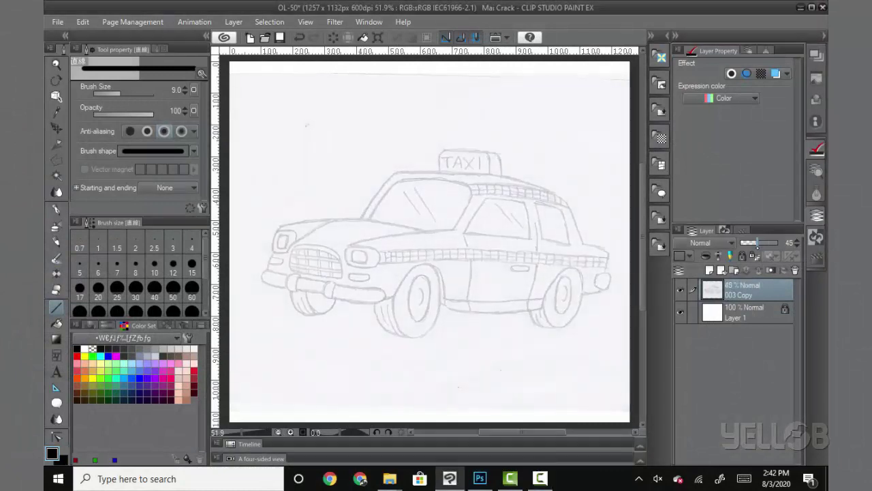
{"action": "left_click", "coordinate": [742, 256]}
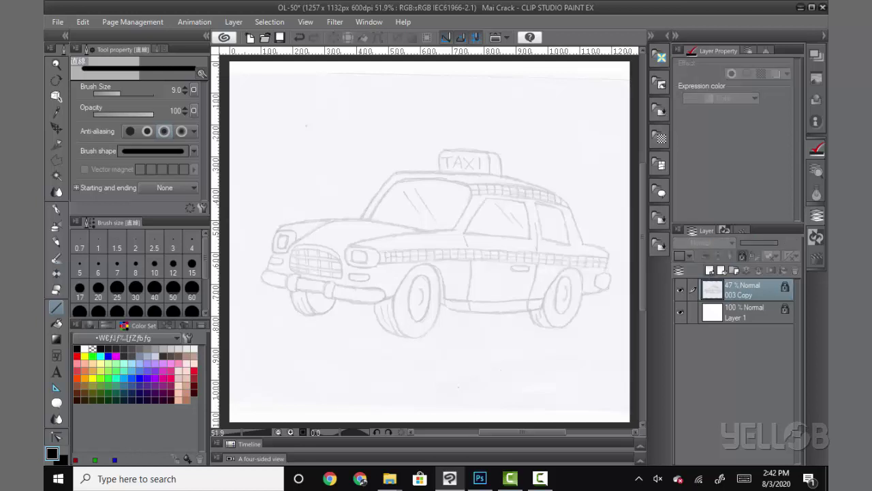
{"action": "left_click", "coordinate": [711, 270]}
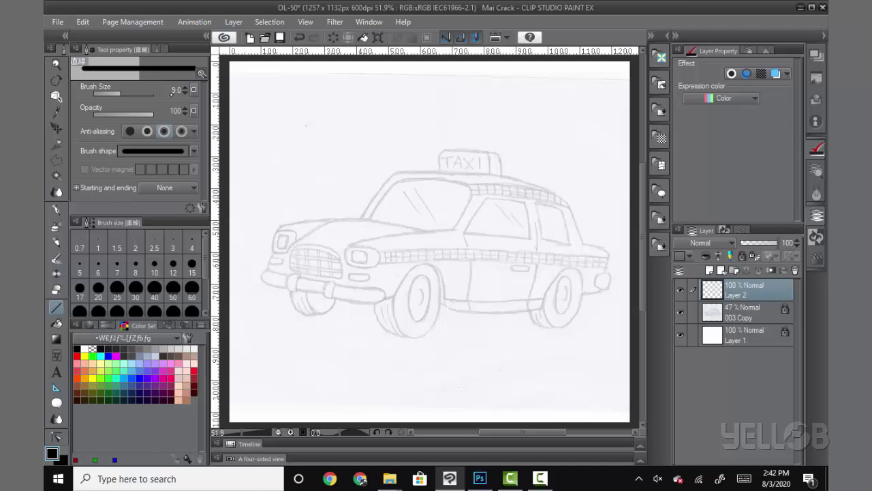
- Choose the Figure > Curve sub tool and zoom in on the taxi's front corner
{"action": "left_click", "coordinate": [83, 49]}
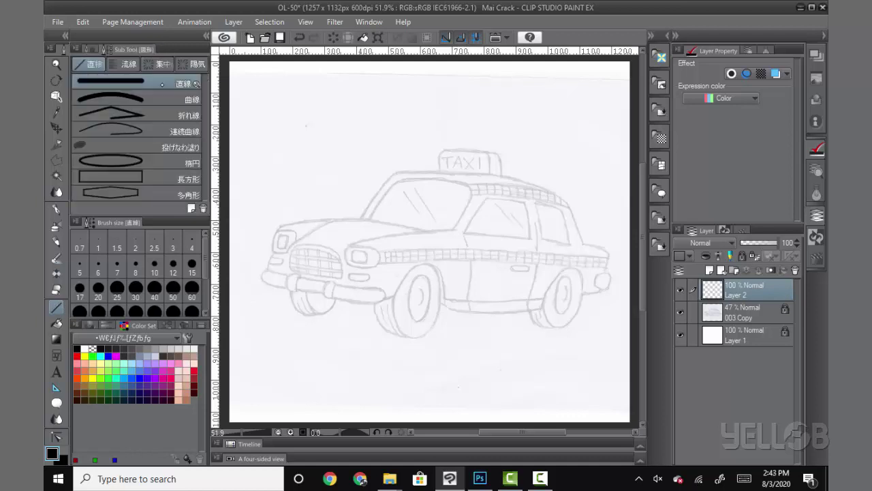
{"action": "left_click", "coordinate": [154, 99]}
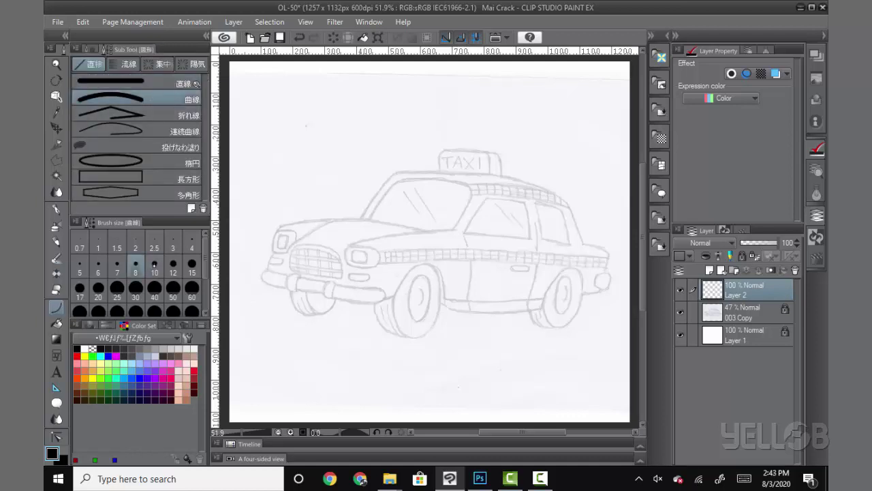
{"action": "scroll", "coordinate": [477, 307], "scroll_direction": "up", "scroll_amount": 4}
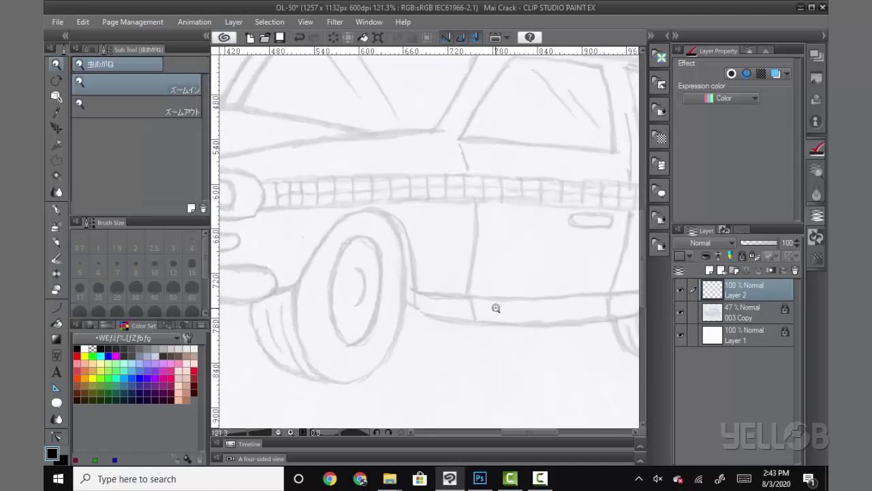
{"action": "left_click_drag", "start_coordinate": [440, 298], "coordinate": [497, 323]}
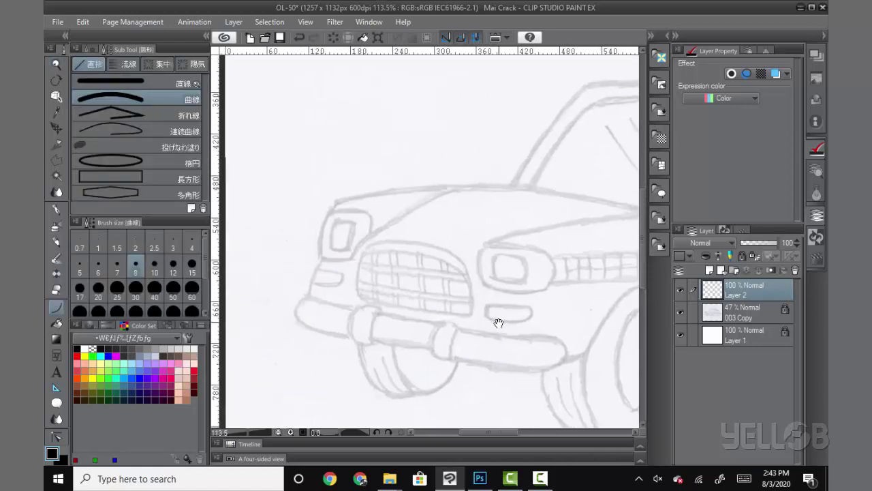
{"action": "left_click", "coordinate": [509, 310], "text": "ctrl"}
{"action": "left_click_drag", "start_coordinate": [370, 302], "coordinate": [443, 343]}
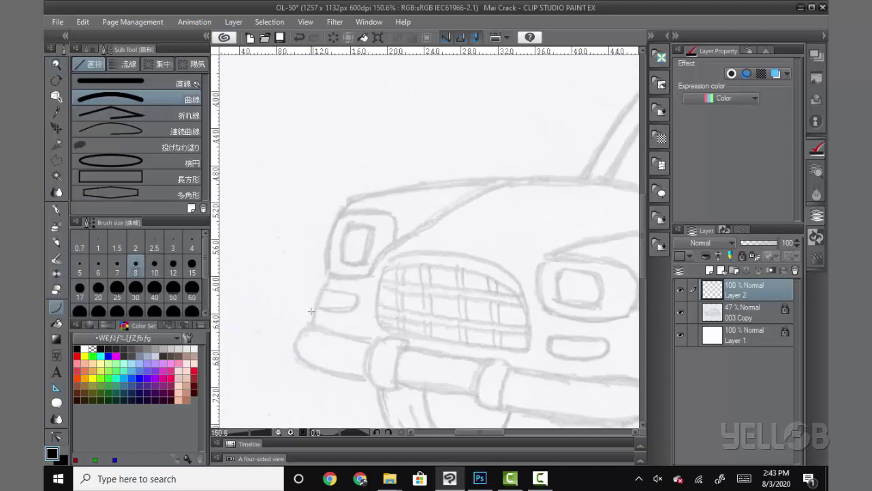
- Ink the upper and lower curved hood outlines, redoing a misplaced straight segment
{"action": "mouse_move", "coordinate": [311, 326]}
{"action": "left_mouse_down"}
{"action": "mouse_move", "coordinate": [349, 201]}
{"action": "mouse_move", "coordinate": [603, 181]}
{"action": "left_mouse_up"}
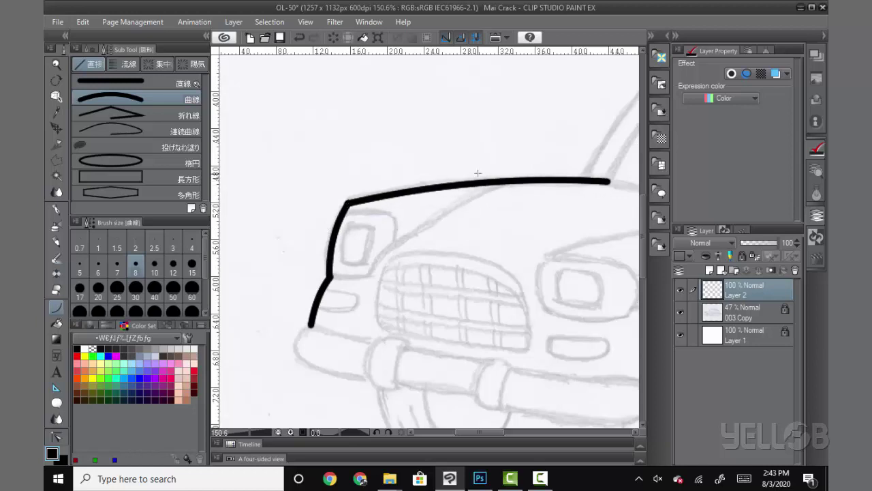
{"action": "mouse_move", "coordinate": [596, 251]}
{"action": "left_mouse_down"}
{"action": "mouse_move", "coordinate": [505, 285]}
{"action": "mouse_move", "coordinate": [362, 277]}
{"action": "left_mouse_up"}
{"action": "left_click_drag", "start_coordinate": [379, 208], "coordinate": [551, 240]}
{"action": "left_click", "coordinate": [478, 221]}
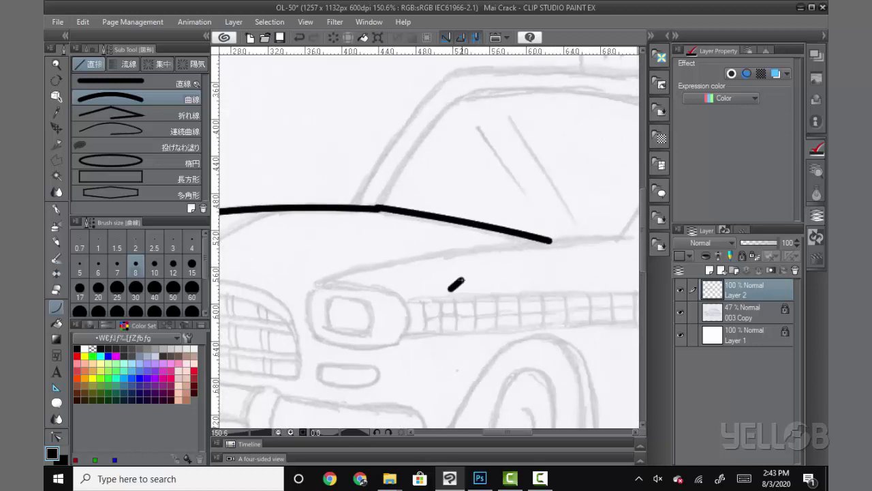
{"action": "key", "text": "ctrl+z"}
{"action": "left_click_drag", "start_coordinate": [379, 208], "coordinate": [564, 242]}
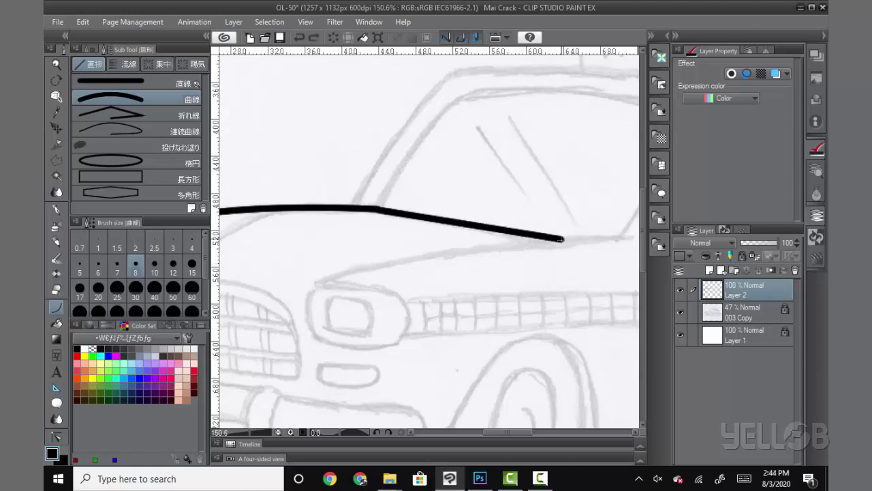
{"action": "left_click", "coordinate": [463, 215]}
{"action": "mouse_move", "coordinate": [460, 299]}
{"action": "left_mouse_down"}
{"action": "mouse_move", "coordinate": [520, 280]}
{"action": "mouse_move", "coordinate": [410, 249]}
{"action": "left_mouse_up"}
{"action": "left_click_drag", "start_coordinate": [264, 237], "coordinate": [570, 187]}
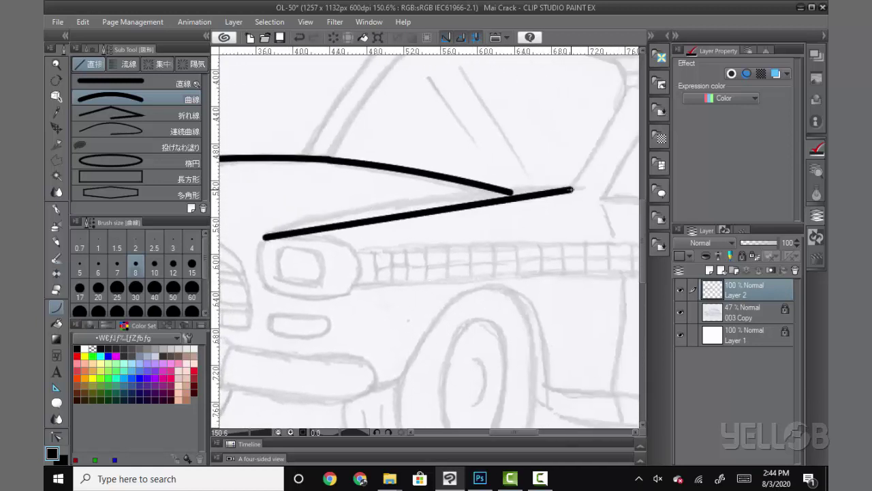
{"action": "left_click", "coordinate": [430, 196]}
- Ink the windshield pillar and the roof line back and down the rear window
{"action": "scroll", "coordinate": [531, 288], "scroll_direction": "up", "scroll_amount": 5}
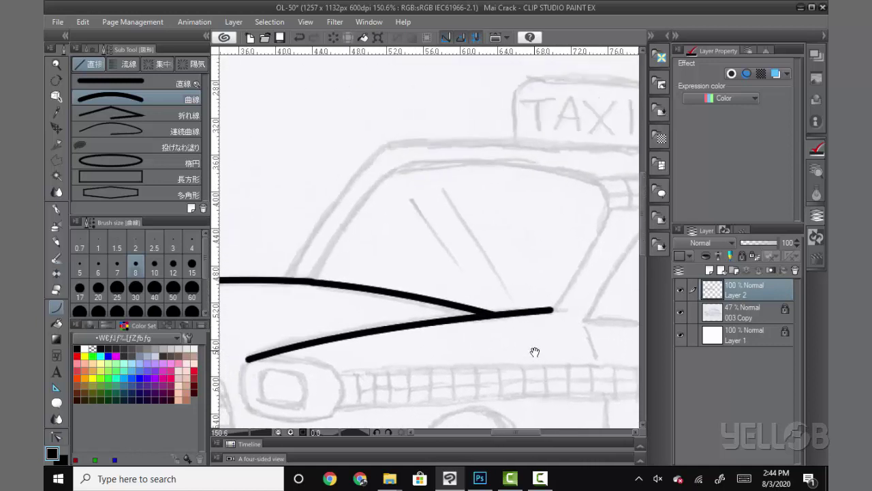
{"action": "left_click_drag", "start_coordinate": [270, 295], "coordinate": [366, 169]}
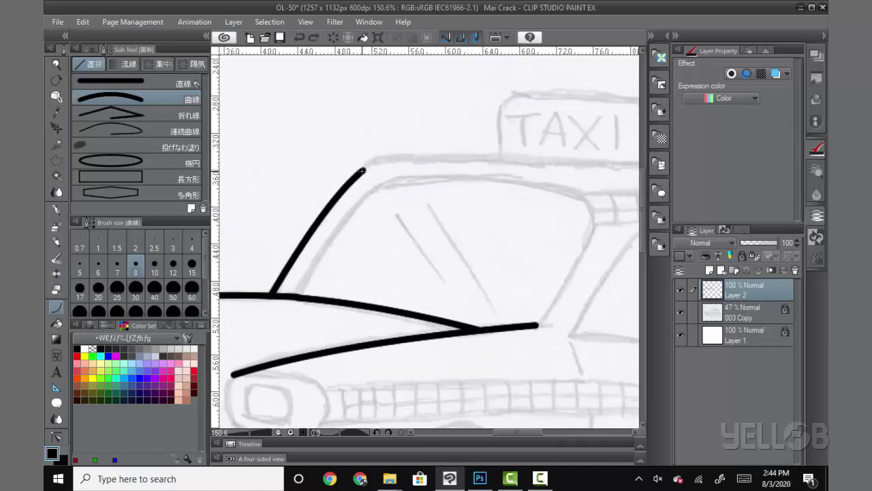
{"action": "scroll", "coordinate": [476, 175], "scroll_direction": "down", "scroll_amount": 1}
{"action": "scroll", "coordinate": [358, 201], "scroll_direction": "down", "scroll_amount": 1}
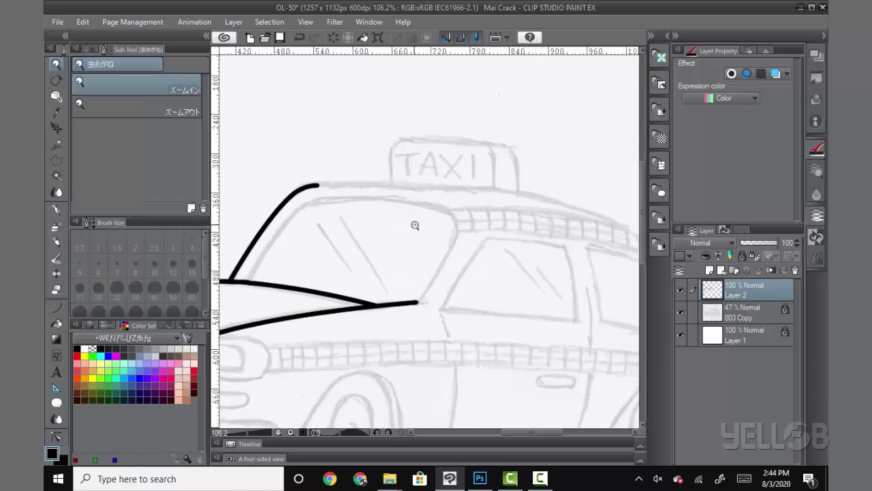
{"action": "scroll", "coordinate": [412, 224], "scroll_direction": "down", "scroll_amount": 1}
{"action": "left_click_drag", "start_coordinate": [283, 153], "coordinate": [463, 157]}
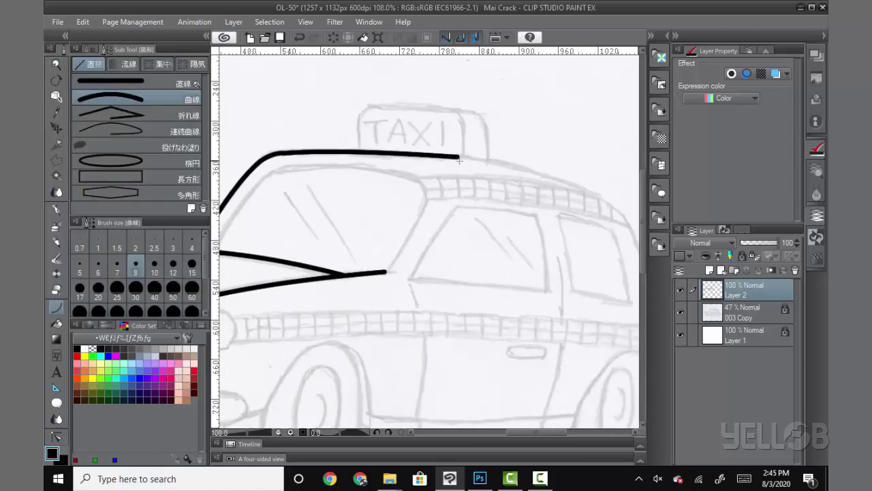
{"action": "left_click_drag", "start_coordinate": [458, 156], "coordinate": [598, 193]}
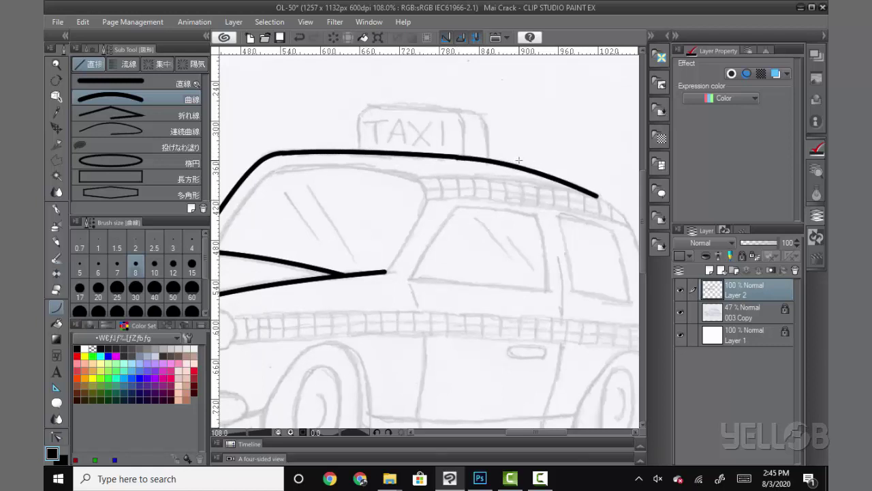
{"action": "left_click_drag", "start_coordinate": [576, 281], "coordinate": [465, 270]}
{"action": "mouse_move", "coordinate": [521, 215]}
{"action": "left_mouse_down"}
{"action": "mouse_move", "coordinate": [523, 222]}
{"action": "mouse_move", "coordinate": [420, 194]}
{"action": "mouse_move", "coordinate": [444, 258]}
{"action": "left_mouse_up"}
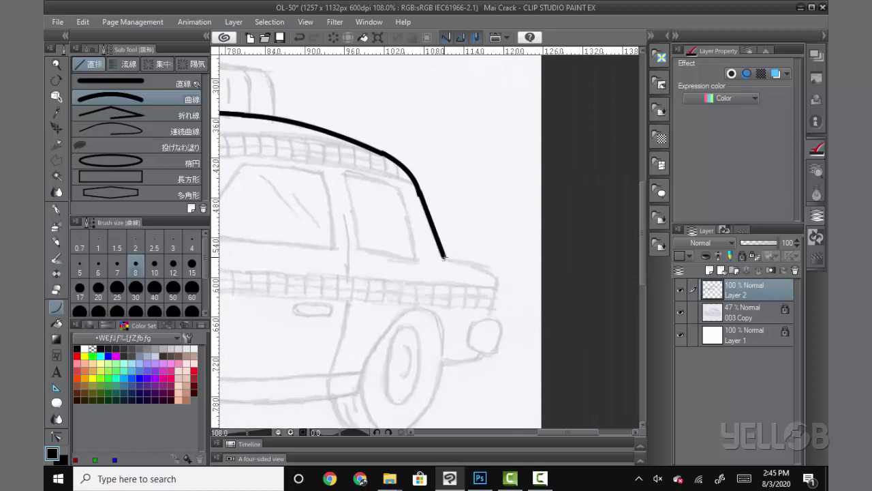
{"action": "scroll", "coordinate": [504, 276], "scroll_direction": "up", "scroll_amount": 3}
{"action": "left_click_drag", "start_coordinate": [399, 153], "coordinate": [514, 295]}
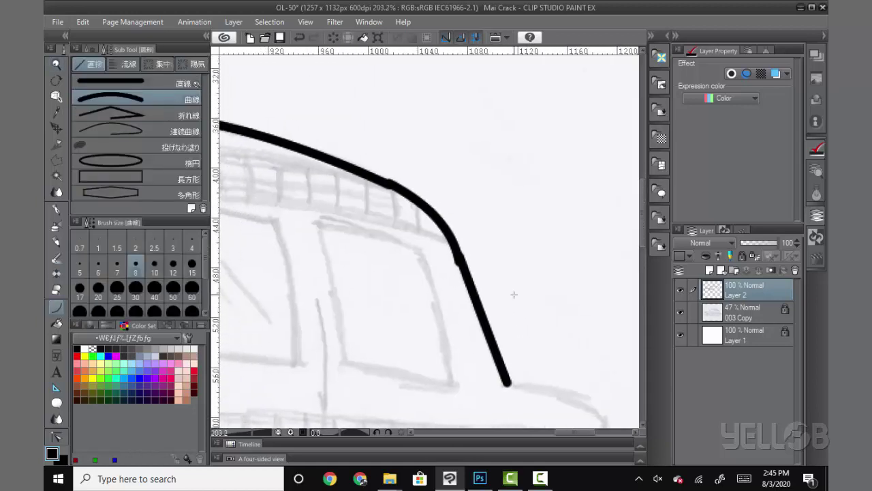
{"action": "key", "text": "p"}
{"action": "mouse_move", "coordinate": [432, 179]}
{"action": "left_mouse_down"}
{"action": "mouse_move", "coordinate": [461, 257]}
{"action": "mouse_move", "coordinate": [456, 148]}
{"action": "left_mouse_up"}
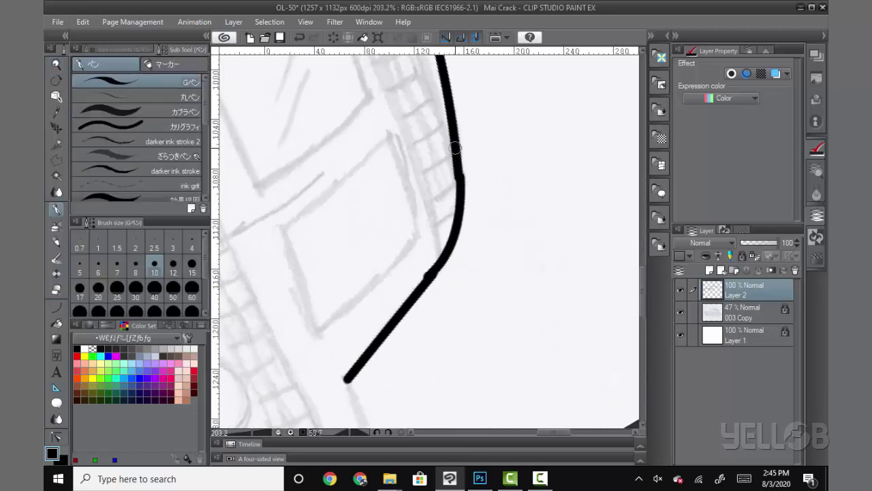
{"action": "key", "text": "e"}
{"action": "key", "text": "p"}
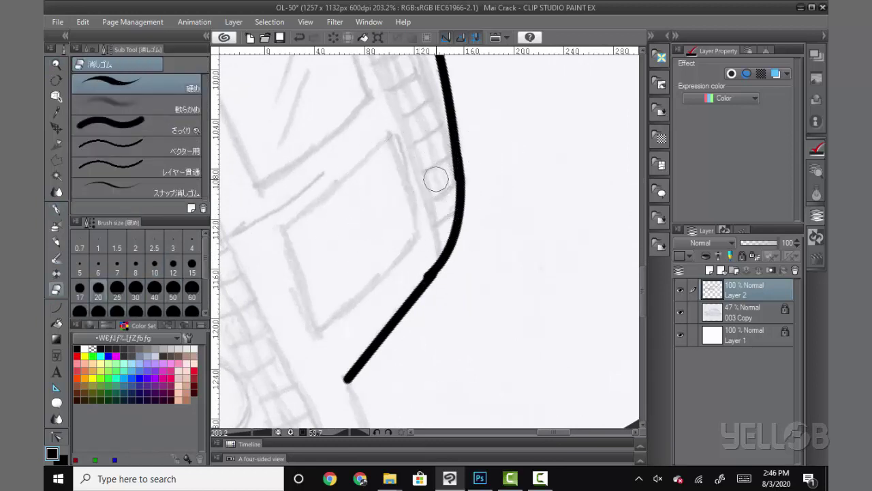
{"action": "key", "text": "ctrl+z"}
{"action": "key", "text": "e"}
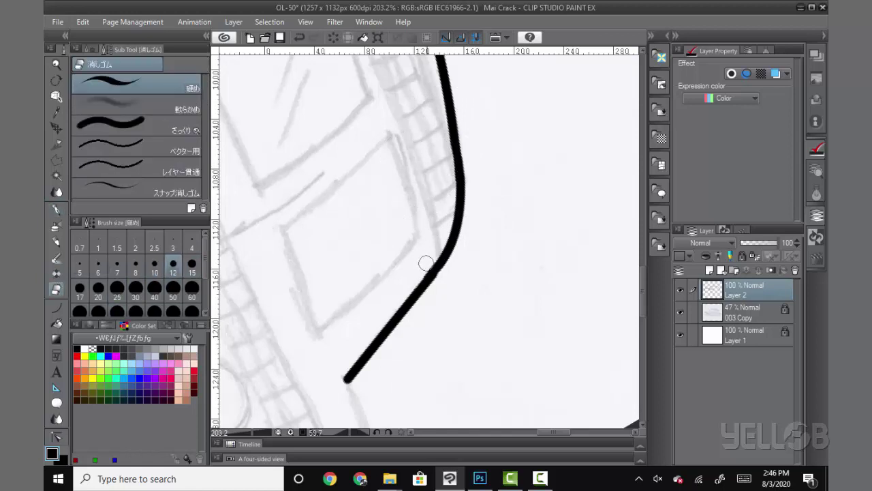
{"action": "key", "text": "p"}
{"action": "scroll", "coordinate": [525, 331], "scroll_direction": "down", "scroll_amount": 3}
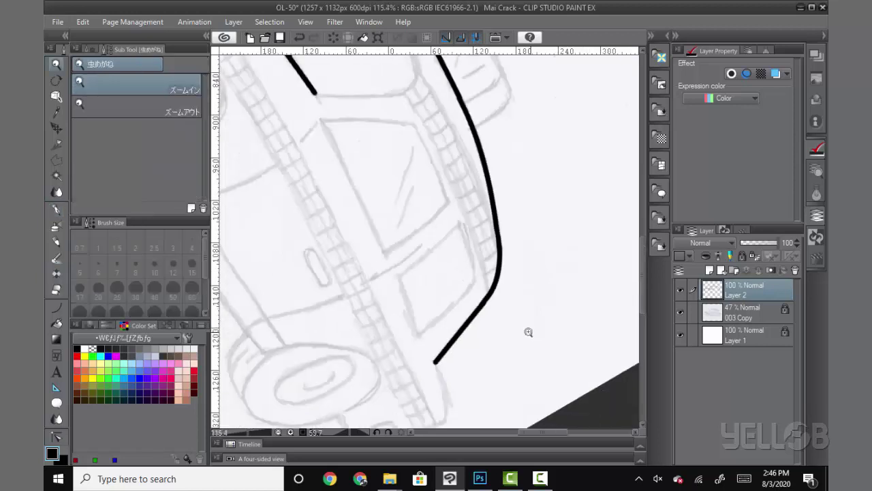
{"action": "scroll", "coordinate": [526, 323], "scroll_direction": "up", "scroll_amount": 3}
- With the Curve tool, ink the rear outline down past the tail light
{"action": "key", "text": "u"}
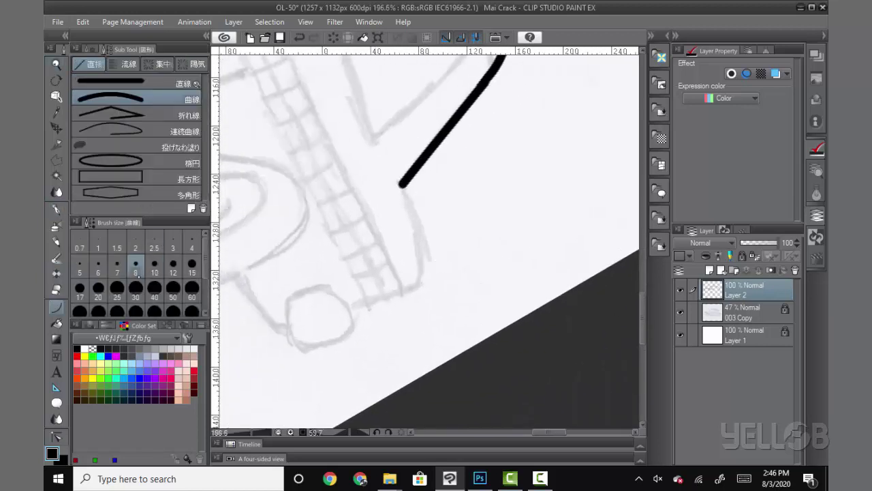
{"action": "mouse_move", "coordinate": [402, 184]}
{"action": "left_mouse_down"}
{"action": "mouse_move", "coordinate": [420, 287]}
{"action": "mouse_move", "coordinate": [349, 308]}
{"action": "mouse_move", "coordinate": [535, 171]}
{"action": "mouse_move", "coordinate": [524, 226]}
{"action": "mouse_move", "coordinate": [467, 251]}
{"action": "left_mouse_up"}
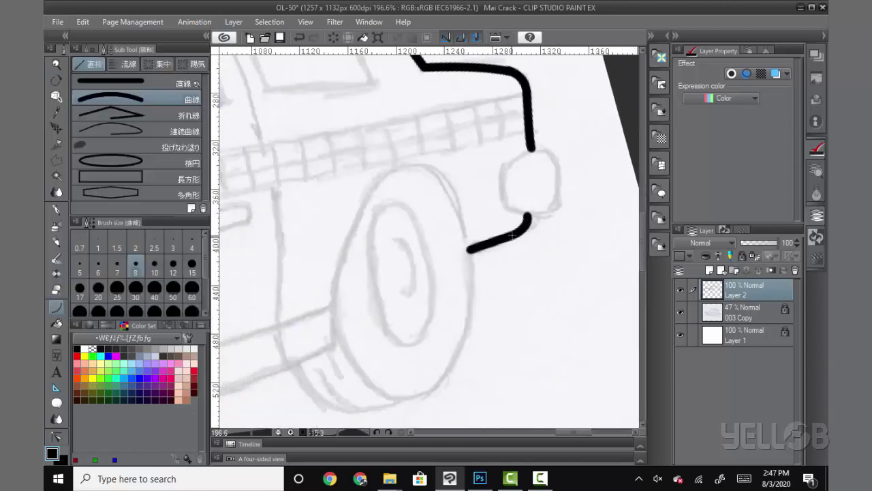
{"action": "left_click_drag", "start_coordinate": [452, 347], "coordinate": [502, 331]}
{"action": "mouse_move", "coordinate": [249, 290]}
{"action": "left_mouse_down"}
{"action": "mouse_move", "coordinate": [323, 308]}
{"action": "mouse_move", "coordinate": [489, 267]}
{"action": "mouse_move", "coordinate": [627, 211]}
{"action": "left_mouse_up"}
{"action": "mouse_move", "coordinate": [303, 354]}
{"action": "left_mouse_down"}
{"action": "mouse_move", "coordinate": [522, 311]}
{"action": "mouse_move", "coordinate": [431, 253]}
{"action": "mouse_move", "coordinate": [423, 261]}
{"action": "left_mouse_up"}
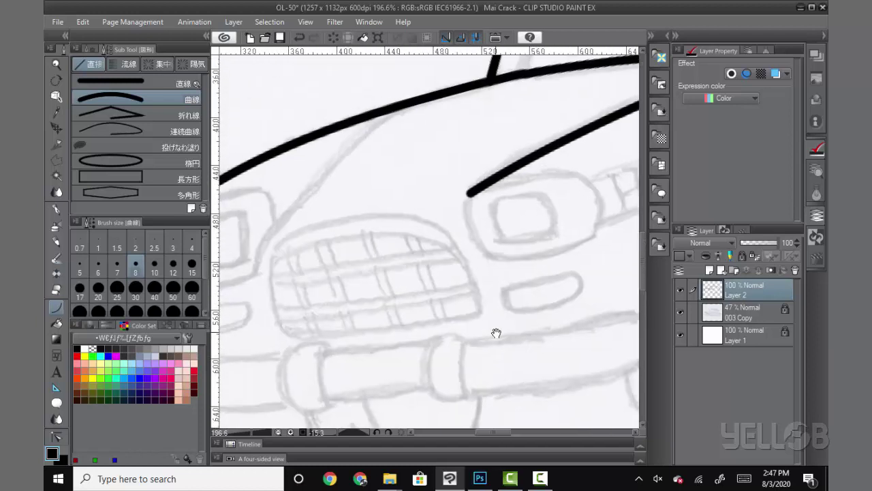
- Ink the fender lines and curves arching over both front wheel arches
{"action": "mouse_move", "coordinate": [555, 347]}
{"action": "left_mouse_down"}
{"action": "mouse_move", "coordinate": [492, 309]}
{"action": "mouse_move", "coordinate": [438, 294]}
{"action": "left_mouse_up"}
{"action": "mouse_move", "coordinate": [370, 290]}
{"action": "left_mouse_down"}
{"action": "mouse_move", "coordinate": [409, 171]}
{"action": "mouse_move", "coordinate": [371, 218]}
{"action": "mouse_move", "coordinate": [453, 227]}
{"action": "mouse_move", "coordinate": [498, 334]}
{"action": "left_mouse_up"}
{"action": "left_click", "coordinate": [408, 175]}
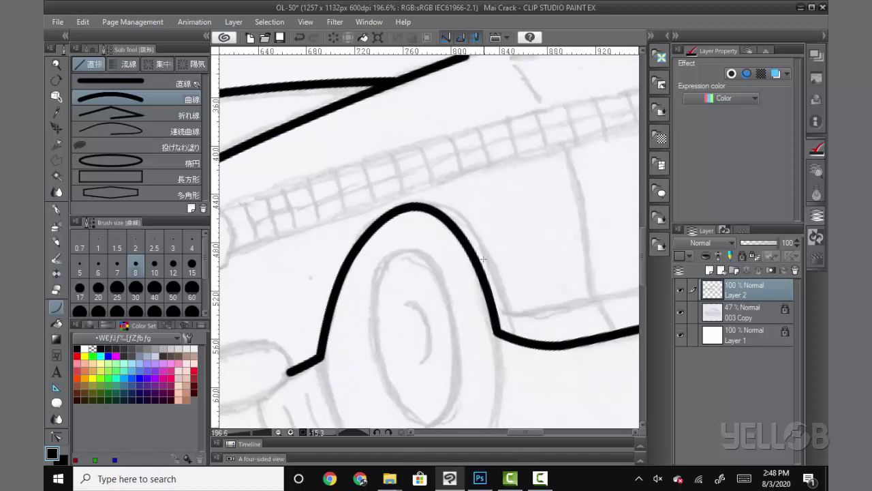
{"action": "left_click_drag", "start_coordinate": [507, 374], "coordinate": [286, 436]}
{"action": "left_click_drag", "start_coordinate": [515, 356], "coordinate": [449, 344]}
{"action": "left_click_drag", "start_coordinate": [373, 351], "coordinate": [411, 194]}
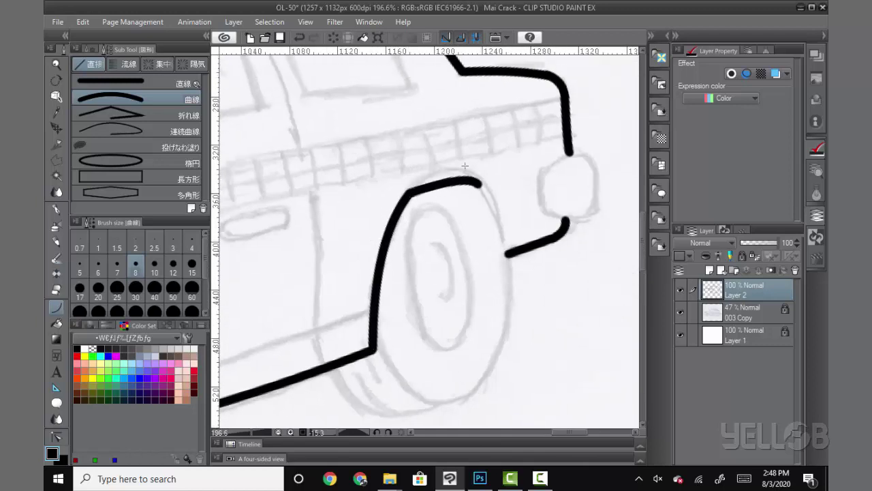
{"action": "left_click_drag", "start_coordinate": [411, 194], "coordinate": [507, 255]}
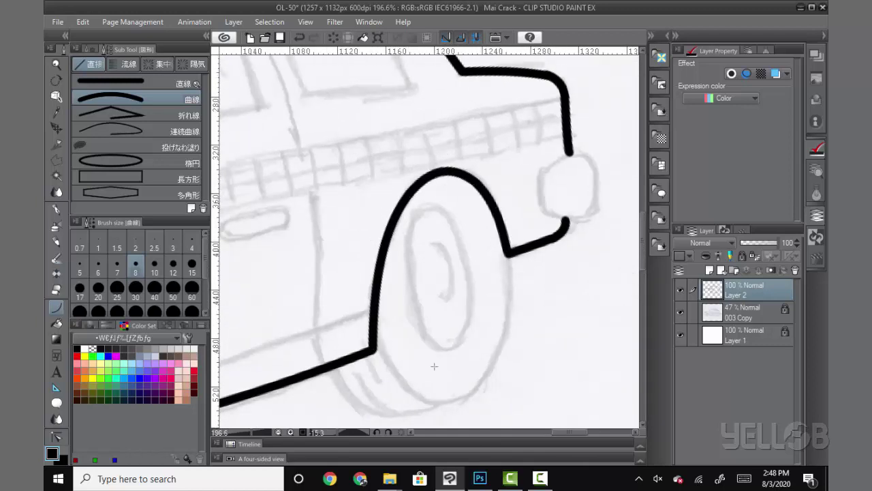
{"action": "mouse_move", "coordinate": [434, 366]}
{"action": "left_mouse_down"}
{"action": "mouse_move", "coordinate": [476, 306]}
{"action": "mouse_move", "coordinate": [520, 358]}
{"action": "mouse_move", "coordinate": [422, 346]}
{"action": "mouse_move", "coordinate": [444, 337]}
{"action": "mouse_move", "coordinate": [502, 347]}
{"action": "mouse_move", "coordinate": [490, 323]}
{"action": "mouse_move", "coordinate": [498, 396]}
{"action": "left_mouse_up"}
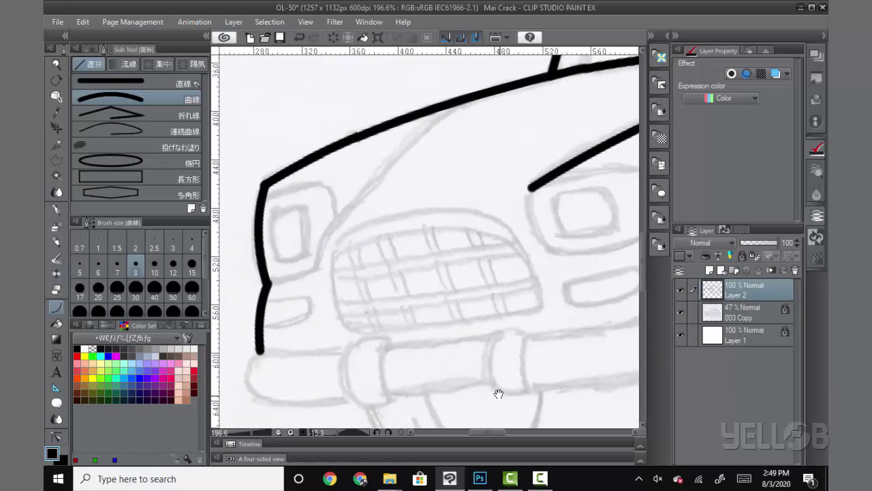
- At a thinner brush, ink the left front edge and the left headlight with its inner frame
{"action": "left_click", "coordinate": [98, 267]}
{"action": "mouse_move", "coordinate": [270, 281]}
{"action": "left_mouse_down"}
{"action": "mouse_move", "coordinate": [314, 268]}
{"action": "mouse_move", "coordinate": [344, 215]}
{"action": "mouse_move", "coordinate": [477, 97]}
{"action": "left_mouse_up"}
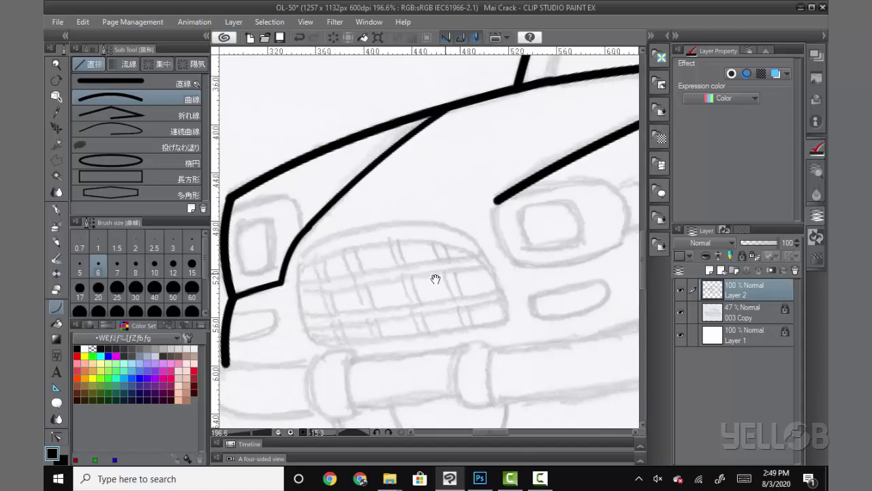
{"action": "left_click_drag", "start_coordinate": [412, 139], "coordinate": [430, 158]}
{"action": "left_click_drag", "start_coordinate": [282, 206], "coordinate": [331, 202]}
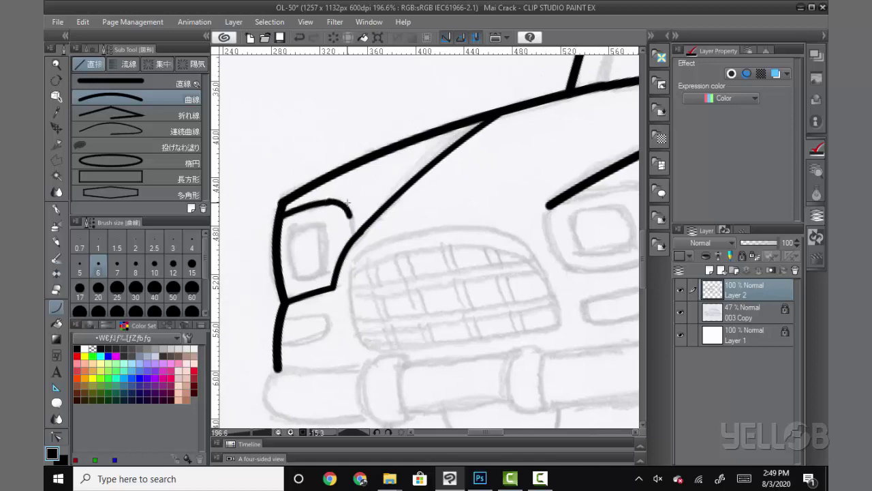
{"action": "left_click_drag", "start_coordinate": [291, 235], "coordinate": [296, 274]}
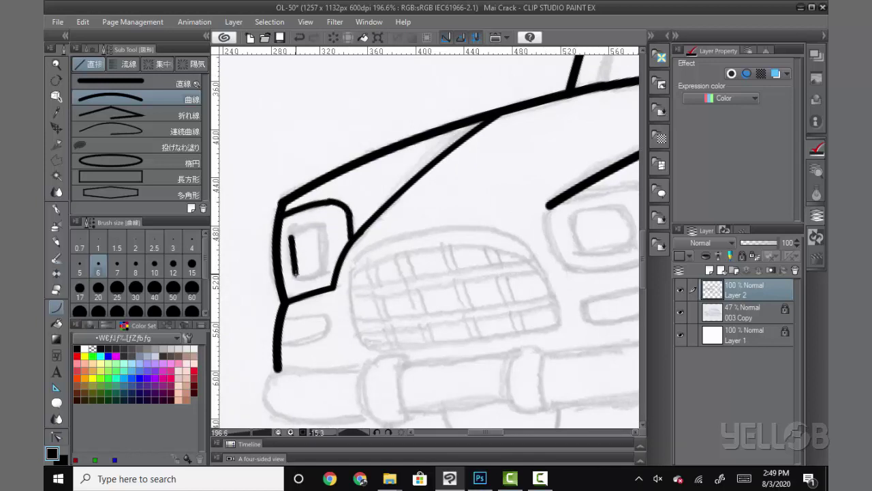
{"action": "left_click_drag", "start_coordinate": [322, 225], "coordinate": [323, 271]}
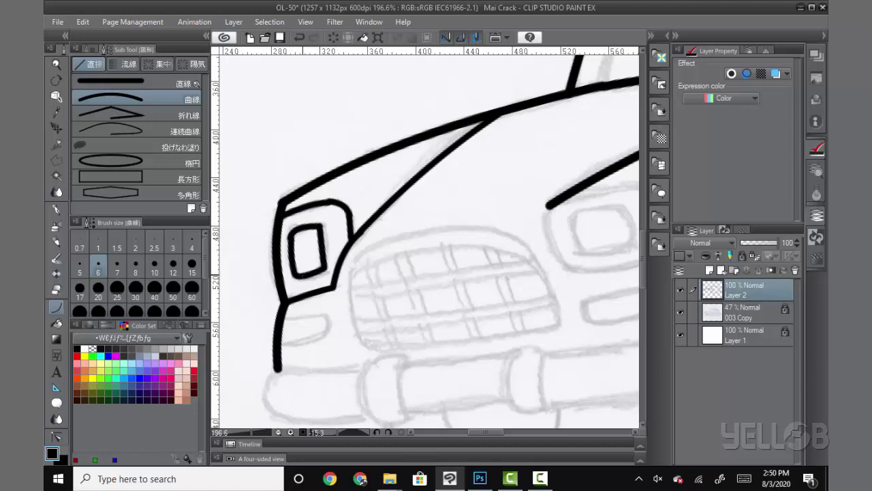
- Ink the right headlight's outer and inner frames and the lamp slots under both headlights
{"action": "left_click_drag", "start_coordinate": [477, 246], "coordinate": [348, 266]}
{"action": "left_click", "coordinate": [118, 263]}
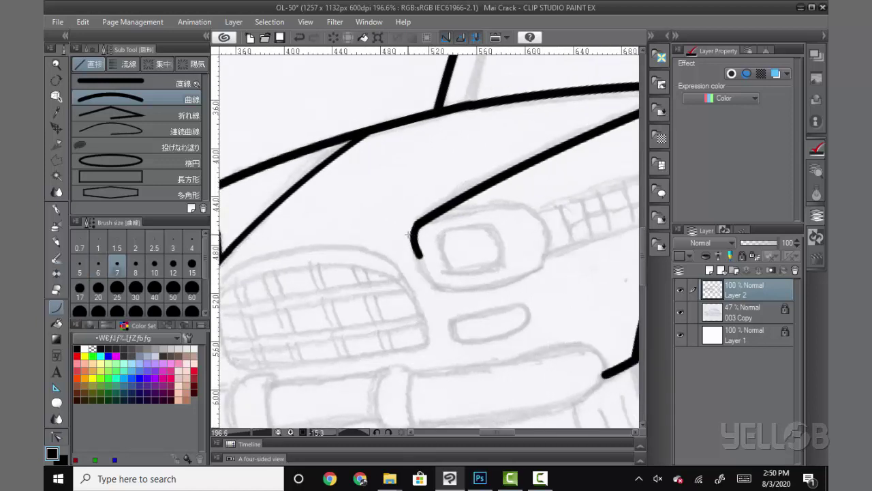
{"action": "mouse_move", "coordinate": [421, 250]}
{"action": "left_mouse_down"}
{"action": "mouse_move", "coordinate": [443, 289]}
{"action": "mouse_move", "coordinate": [542, 267]}
{"action": "mouse_move", "coordinate": [538, 222]}
{"action": "mouse_move", "coordinate": [423, 223]}
{"action": "mouse_move", "coordinate": [490, 227]}
{"action": "left_mouse_up"}
{"action": "left_click", "coordinate": [518, 286]}
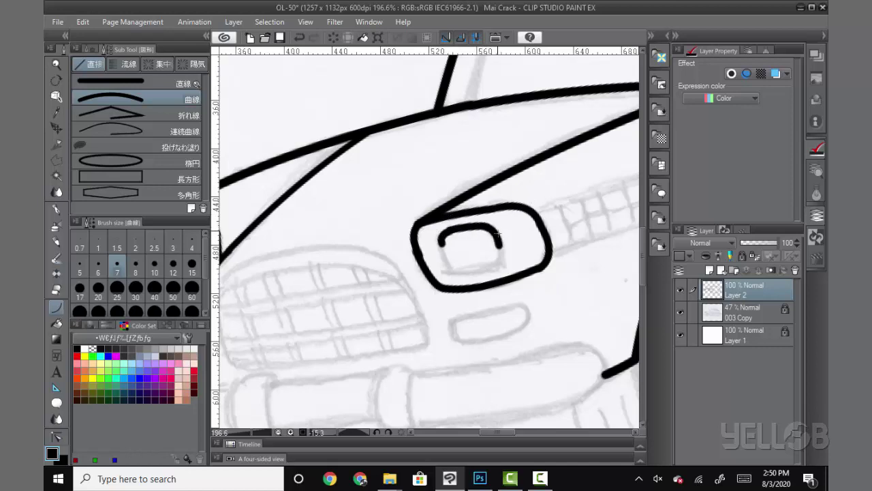
{"action": "left_click_drag", "start_coordinate": [488, 267], "coordinate": [441, 239]}
{"action": "left_click_drag", "start_coordinate": [476, 375], "coordinate": [466, 281]}
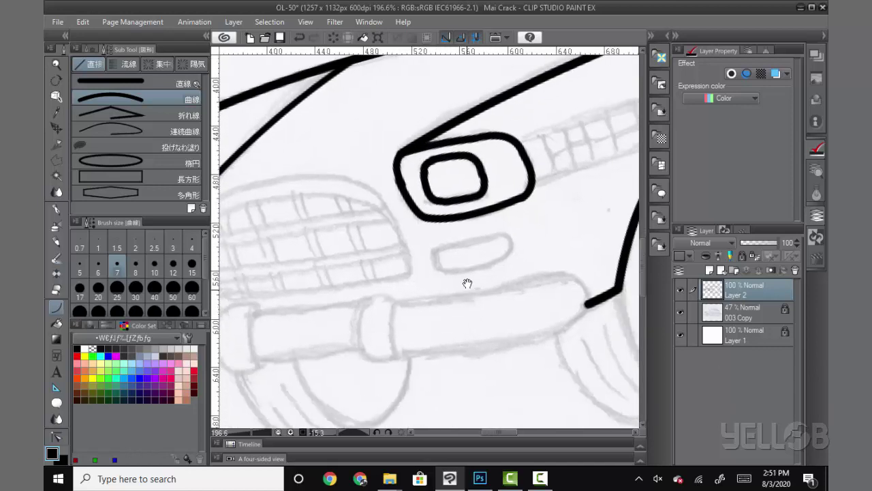
{"action": "left_click_drag", "start_coordinate": [437, 229], "coordinate": [508, 215]}
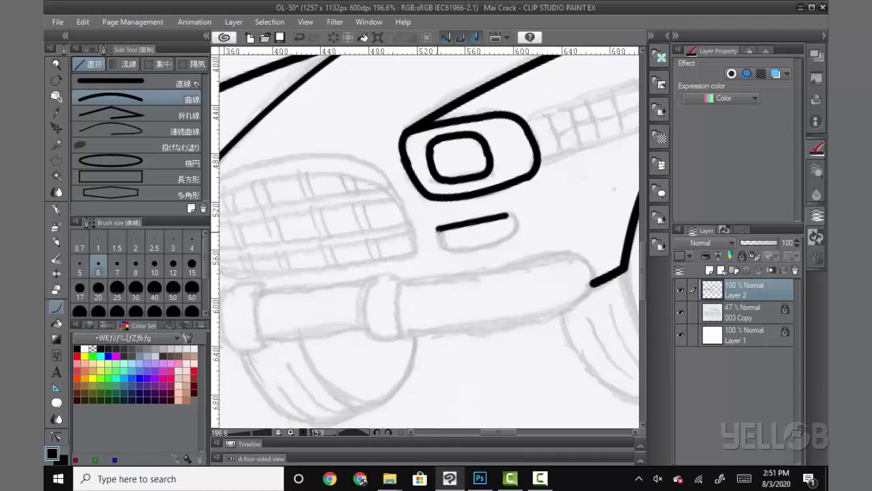
{"action": "left_click_drag", "start_coordinate": [444, 251], "coordinate": [497, 245]}
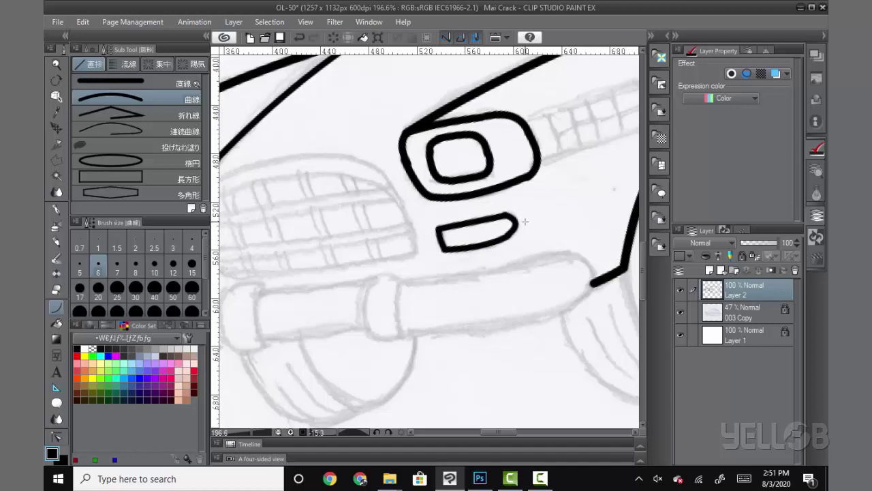
{"action": "left_click_drag", "start_coordinate": [446, 344], "coordinate": [639, 317]}
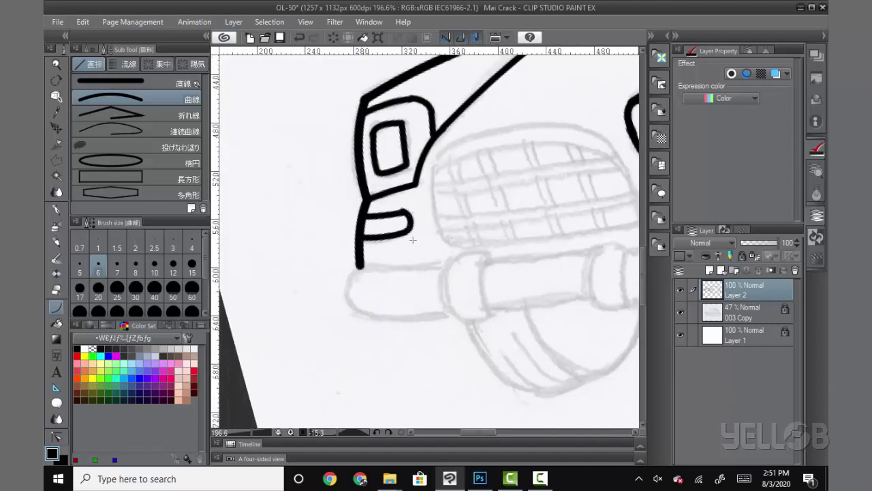
{"action": "left_click_drag", "start_coordinate": [412, 240], "coordinate": [299, 226]}
{"action": "mouse_move", "coordinate": [245, 256]}
{"action": "left_mouse_down"}
{"action": "mouse_move", "coordinate": [483, 249]}
{"action": "mouse_move", "coordinate": [378, 300]}
{"action": "left_mouse_up"}
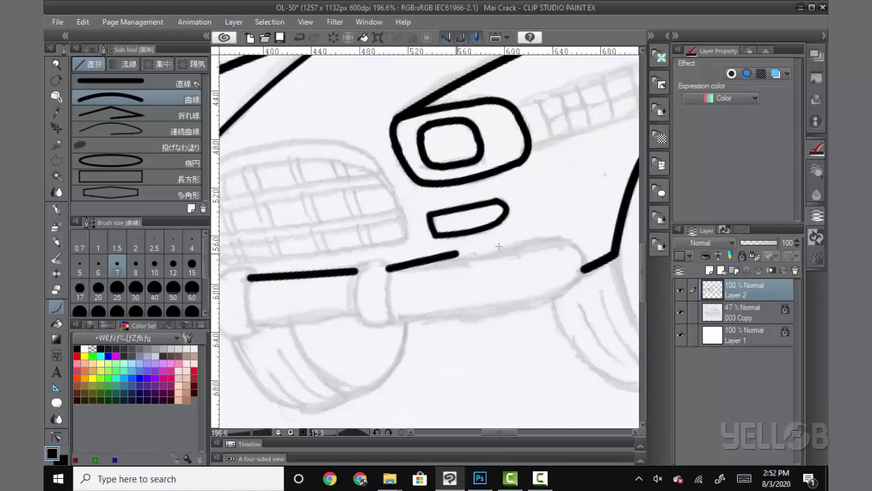
- Ink the front bumper's upper and lower lines and close off its end blocks
{"action": "mouse_move", "coordinate": [386, 269]}
{"action": "left_mouse_down"}
{"action": "mouse_move", "coordinate": [551, 240]}
{"action": "mouse_move", "coordinate": [531, 303]}
{"action": "left_mouse_up"}
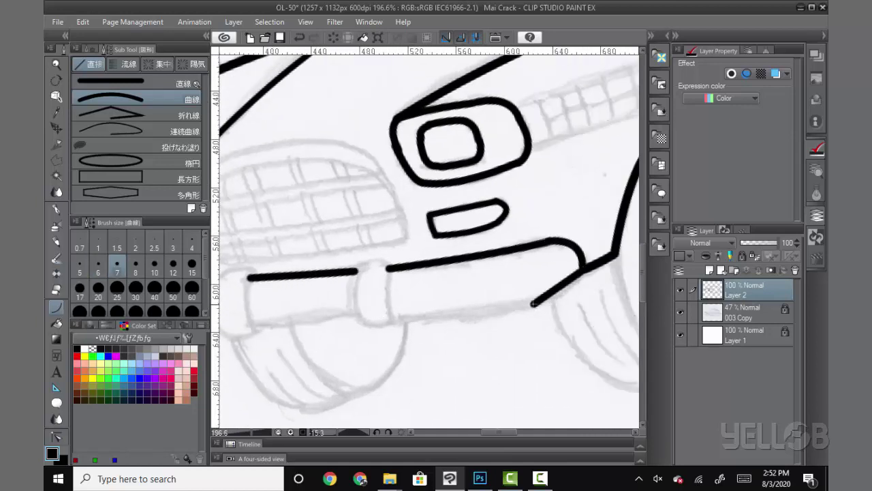
{"action": "left_click_drag", "start_coordinate": [531, 303], "coordinate": [392, 316]}
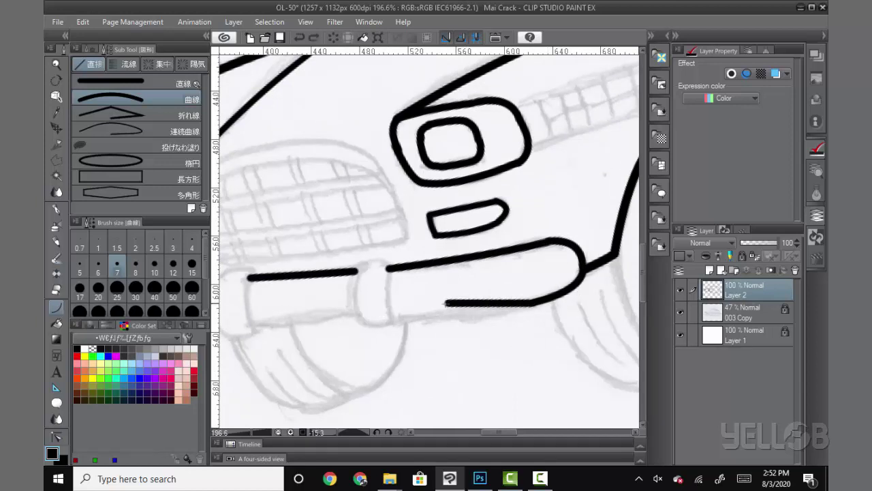
{"action": "left_click_drag", "start_coordinate": [251, 322], "coordinate": [351, 318]}
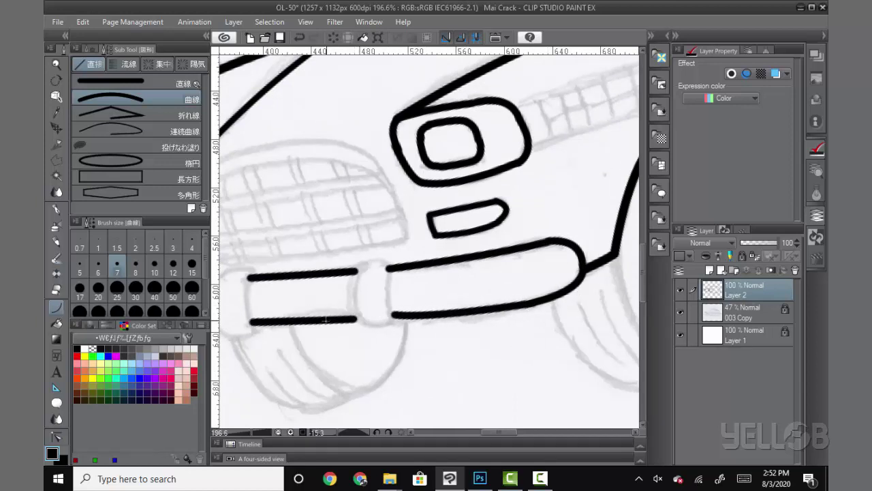
{"action": "scroll", "coordinate": [338, 263], "scroll_direction": "left", "scroll_amount": 5}
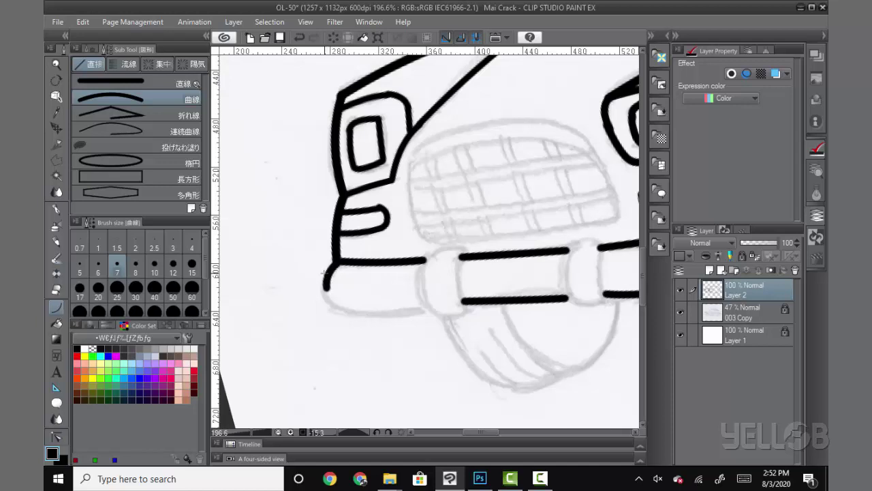
{"action": "left_click_drag", "start_coordinate": [349, 310], "coordinate": [431, 310]}
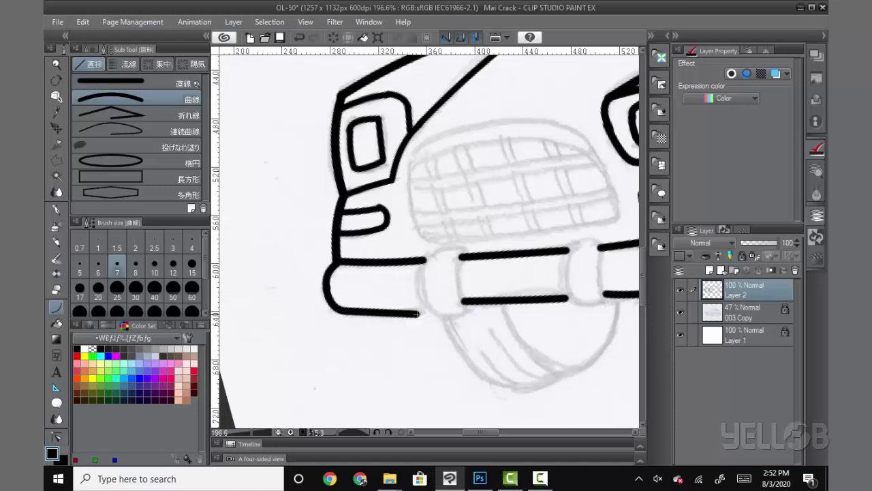
{"action": "scroll", "coordinate": [518, 343], "scroll_direction": "right", "scroll_amount": 5}
{"action": "left_click_drag", "start_coordinate": [518, 343], "coordinate": [586, 329]}
{"action": "mouse_move", "coordinate": [359, 305]}
{"action": "left_mouse_down"}
{"action": "mouse_move", "coordinate": [354, 251]}
{"action": "mouse_move", "coordinate": [397, 305]}
{"action": "mouse_move", "coordinate": [361, 308]}
{"action": "left_mouse_up"}
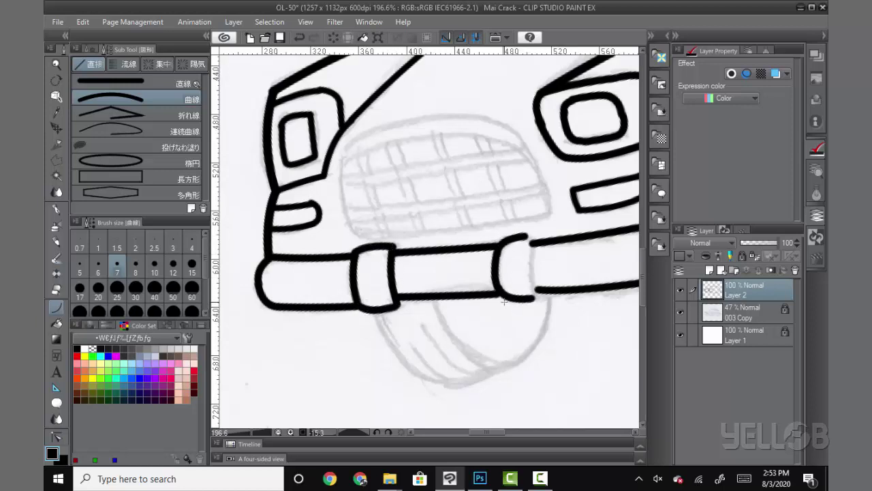
{"action": "mouse_move", "coordinate": [536, 236]}
{"action": "left_mouse_down"}
{"action": "mouse_move", "coordinate": [539, 342]}
{"action": "mouse_move", "coordinate": [477, 300]}
{"action": "left_mouse_up"}
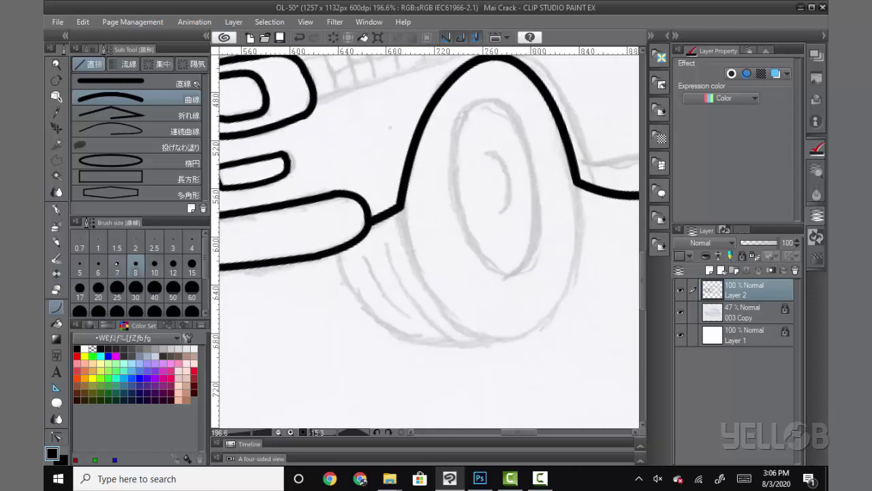
- At brush size 7, ink the under-bumper curve, both sides of the front wheel and its inner rim
{"action": "left_click", "coordinate": [117, 264]}
{"action": "left_click_drag", "start_coordinate": [398, 204], "coordinate": [487, 339]}
{"action": "left_click", "coordinate": [409, 287]}
{"action": "mouse_move", "coordinate": [335, 251]}
{"action": "left_mouse_down"}
{"action": "mouse_move", "coordinate": [442, 344]}
{"action": "mouse_move", "coordinate": [485, 339]}
{"action": "mouse_move", "coordinate": [563, 302]}
{"action": "left_mouse_up"}
{"action": "left_click", "coordinate": [447, 344]}
{"action": "left_click", "coordinate": [532, 348]}
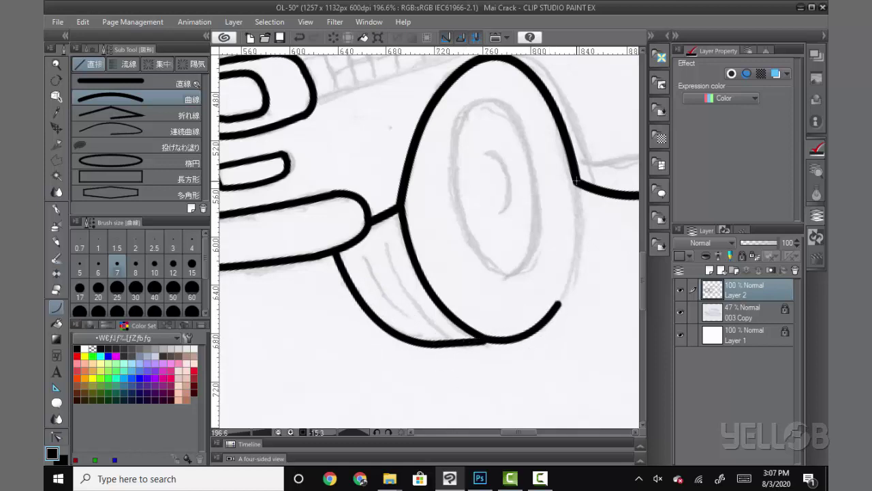
{"action": "left_click_drag", "start_coordinate": [579, 181], "coordinate": [560, 303]}
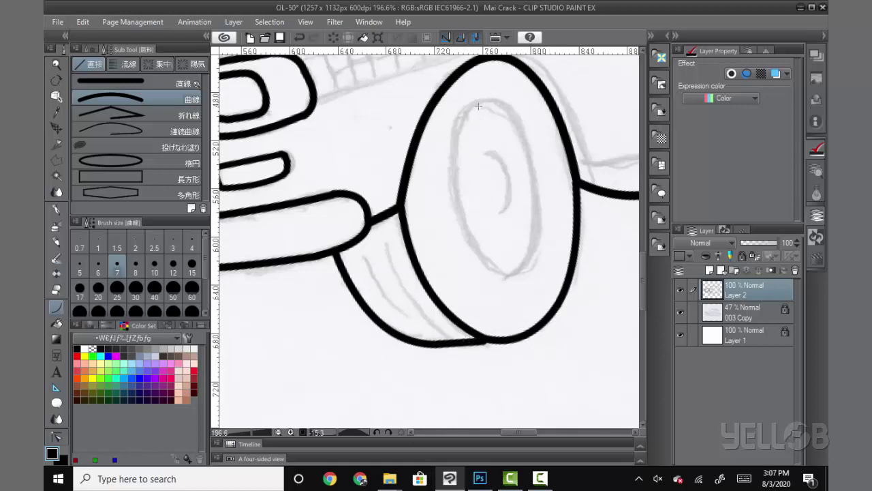
{"action": "mouse_move", "coordinate": [512, 119]}
{"action": "left_mouse_down"}
{"action": "mouse_move", "coordinate": [486, 260]}
{"action": "mouse_move", "coordinate": [513, 119]}
{"action": "left_mouse_up"}
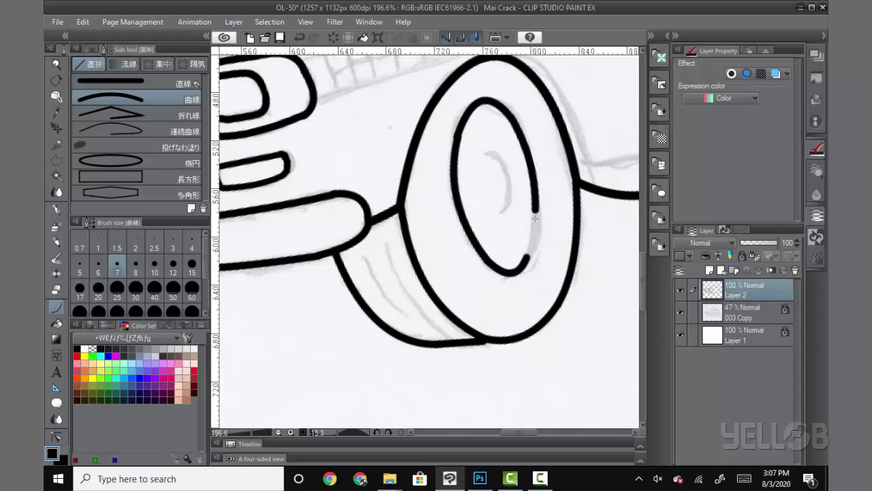
- At size 6, curve the hub stroke, add two tread lines and ink the long lower body line
{"action": "left_click", "coordinate": [98, 266]}
{"action": "left_click", "coordinate": [507, 190]}
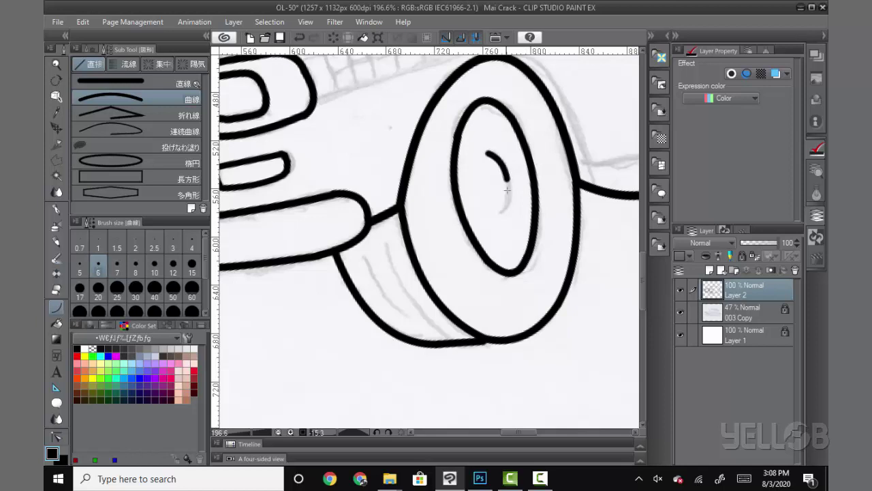
{"action": "left_click_drag", "start_coordinate": [509, 196], "coordinate": [485, 138]}
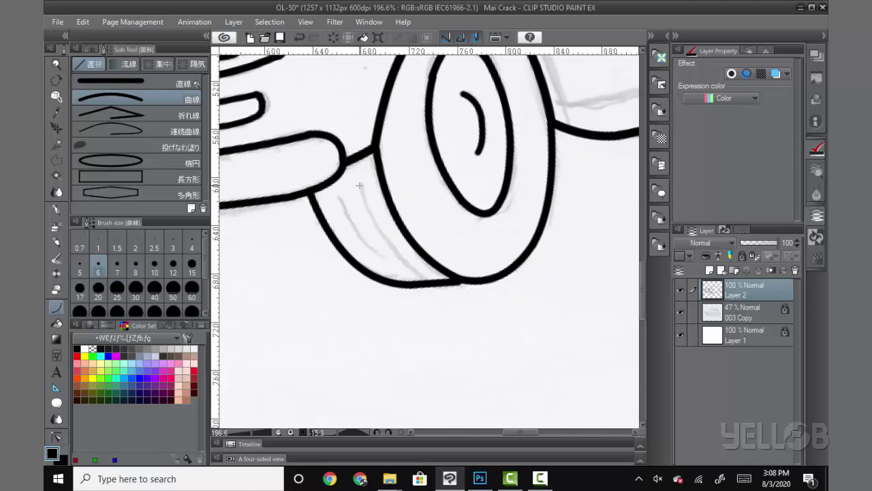
{"action": "left_click_drag", "start_coordinate": [359, 186], "coordinate": [378, 252]}
{"action": "left_click_drag", "start_coordinate": [334, 197], "coordinate": [375, 253]}
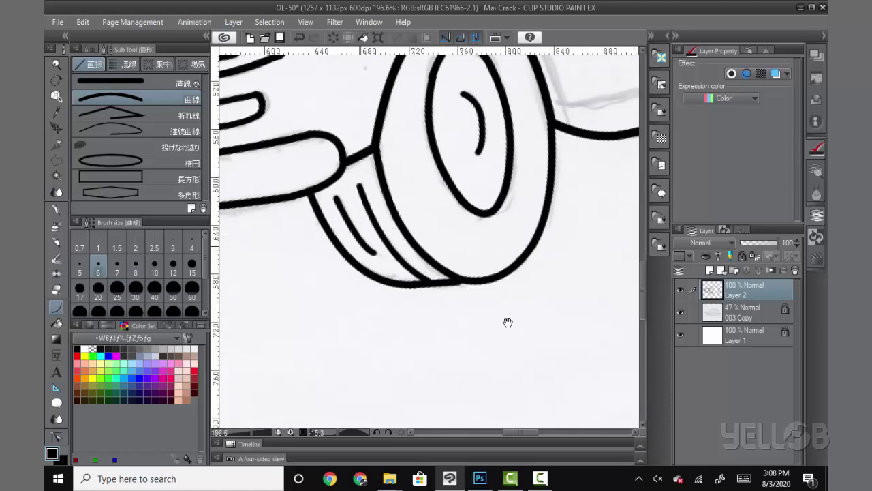
{"action": "left_click_drag", "start_coordinate": [507, 322], "coordinate": [511, 366]}
{"action": "left_click_drag", "start_coordinate": [245, 254], "coordinate": [620, 155]}
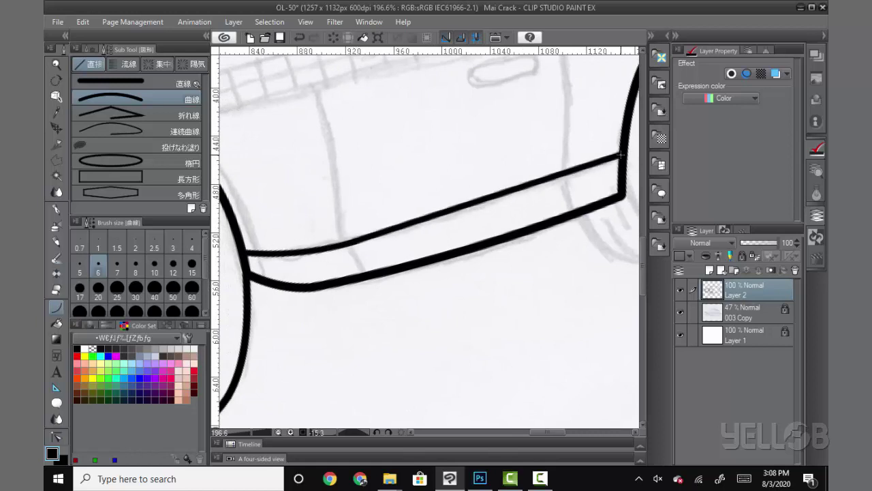
- Ink the rear wheel's curved outline, lower curve and a thin tread line
{"action": "left_click_drag", "start_coordinate": [633, 257], "coordinate": [472, 309]}
{"action": "left_click_drag", "start_coordinate": [407, 212], "coordinate": [470, 291]}
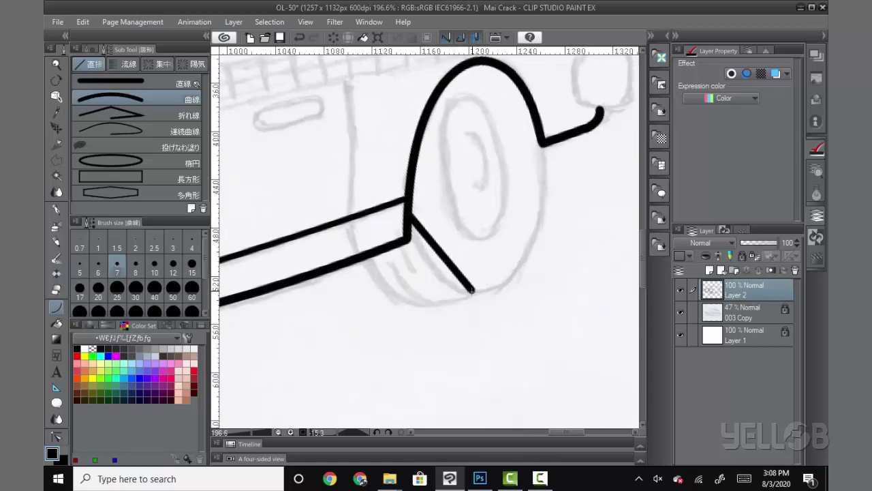
{"action": "left_click", "coordinate": [414, 282]}
{"action": "mouse_move", "coordinate": [361, 258]}
{"action": "left_mouse_down"}
{"action": "mouse_move", "coordinate": [426, 305]}
{"action": "mouse_move", "coordinate": [542, 144]}
{"action": "left_mouse_up"}
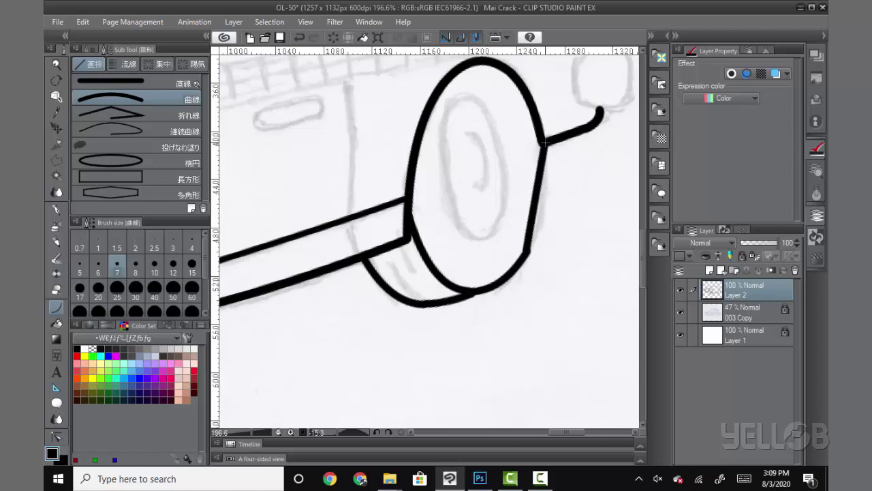
{"action": "key", "text": "bracketleft"}
{"action": "left_click_drag", "start_coordinate": [398, 245], "coordinate": [412, 265]}
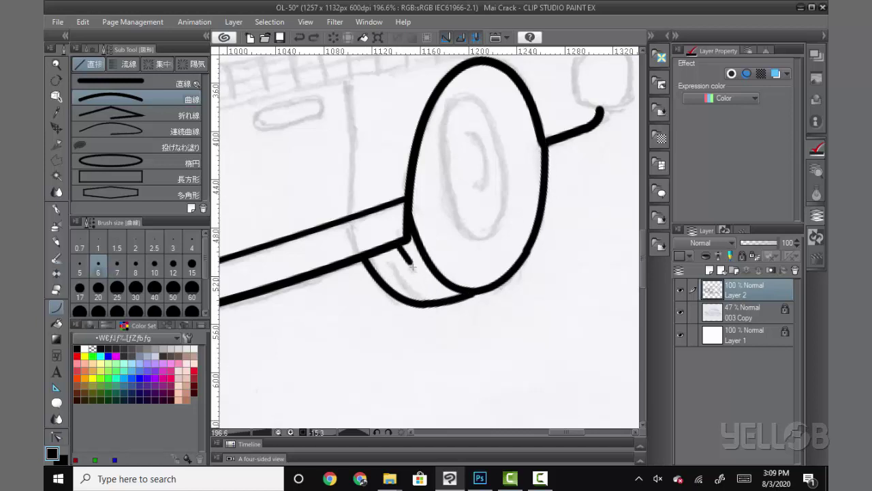
{"action": "key", "text": "bracketright"}
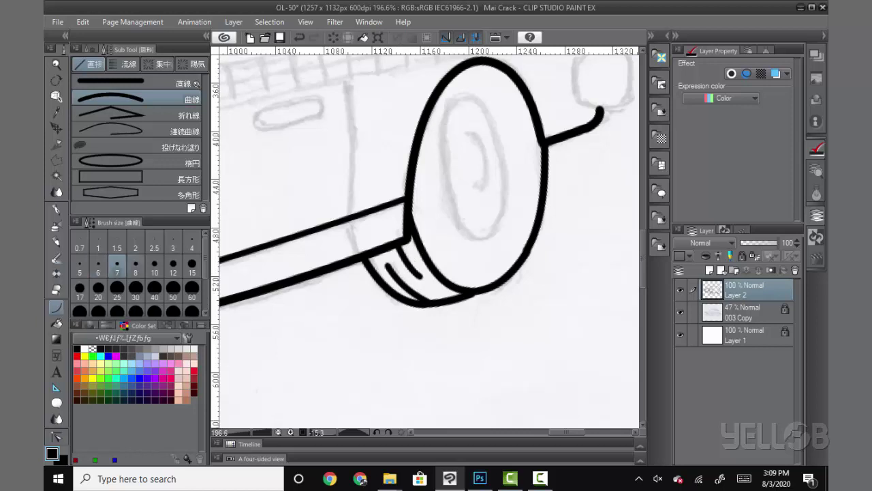
- Ink the rear wheel's inner rim and hub curve, then the windshield's inner frame
{"action": "mouse_move", "coordinate": [470, 100]}
{"action": "left_mouse_down"}
{"action": "mouse_move", "coordinate": [503, 177]}
{"action": "mouse_move", "coordinate": [503, 232]}
{"action": "left_mouse_up"}
{"action": "left_click_drag", "start_coordinate": [444, 145], "coordinate": [457, 221]}
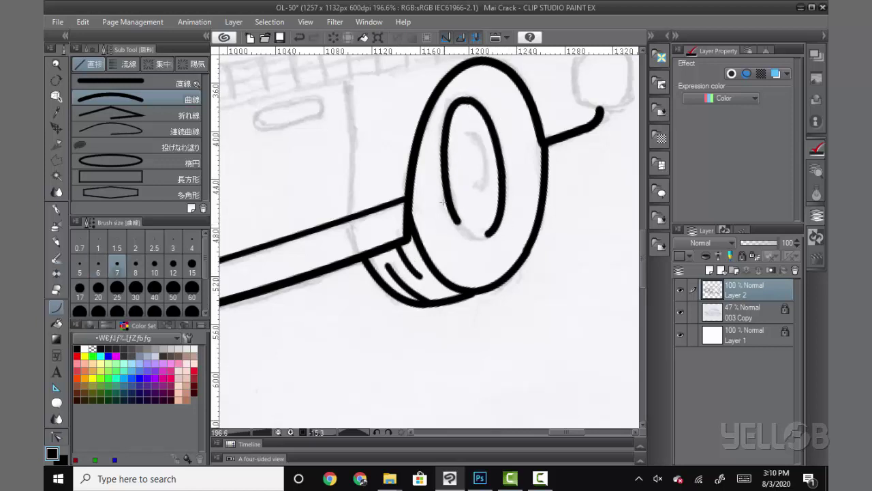
{"action": "key", "text": "bracketleft"}
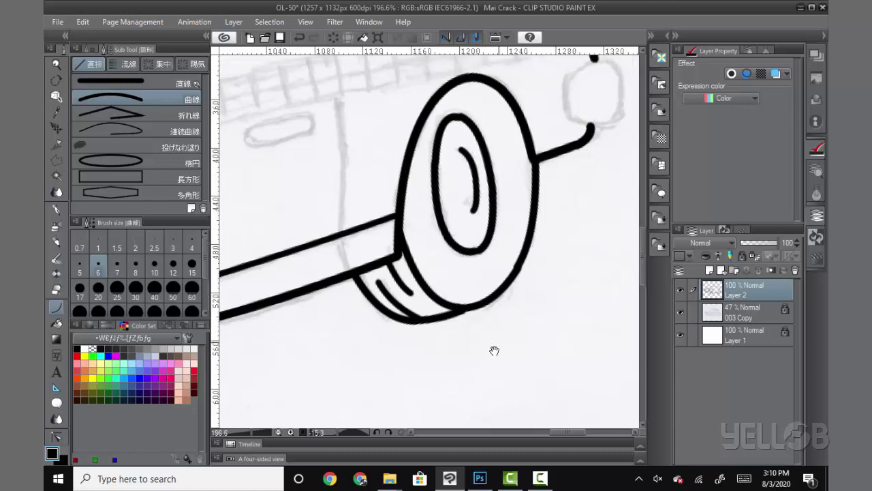
{"action": "key", "text": "bracketright"}
{"action": "left_click_drag", "start_coordinate": [465, 219], "coordinate": [484, 195]}
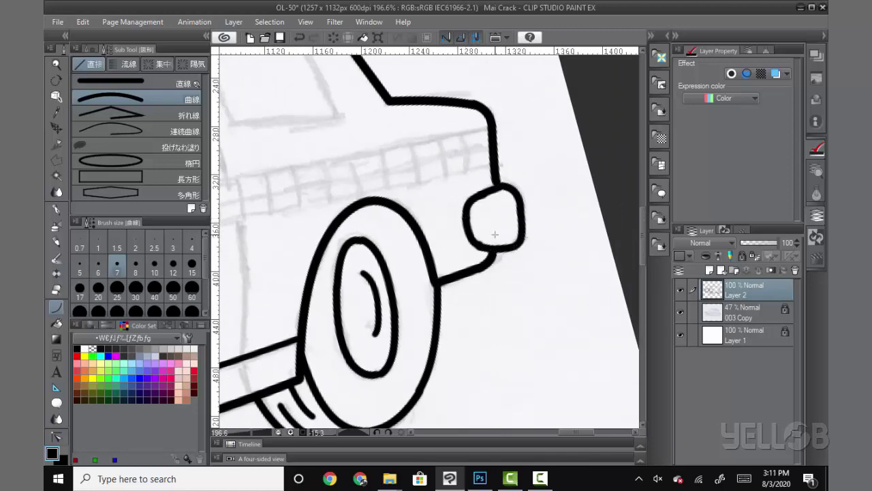
{"action": "mouse_move", "coordinate": [287, 326]}
{"action": "left_mouse_down"}
{"action": "mouse_move", "coordinate": [331, 188]}
{"action": "mouse_move", "coordinate": [385, 147]}
{"action": "mouse_move", "coordinate": [607, 97]}
{"action": "mouse_move", "coordinate": [446, 134]}
{"action": "mouse_move", "coordinate": [474, 179]}
{"action": "mouse_move", "coordinate": [440, 317]}
{"action": "mouse_move", "coordinate": [344, 283]}
{"action": "left_mouse_up"}
{"action": "left_click", "coordinate": [347, 158]}
- Outline both side windows behind the windshield with bold curves, then zoom out to the whole taxi
{"action": "left_click_drag", "start_coordinate": [442, 136], "coordinate": [398, 285]}
{"action": "left_click_drag", "start_coordinate": [443, 136], "coordinate": [588, 114]}
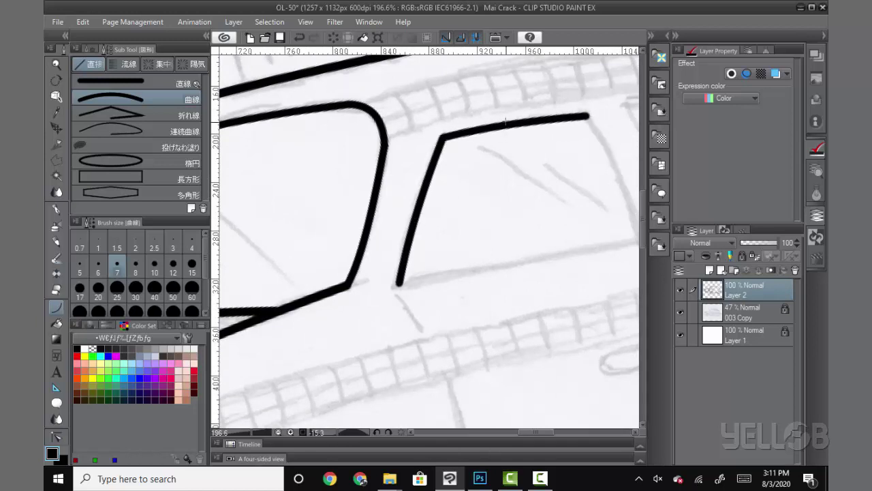
{"action": "mouse_move", "coordinate": [487, 114]}
{"action": "left_mouse_down"}
{"action": "mouse_move", "coordinate": [538, 238]}
{"action": "mouse_move", "coordinate": [296, 283]}
{"action": "left_mouse_up"}
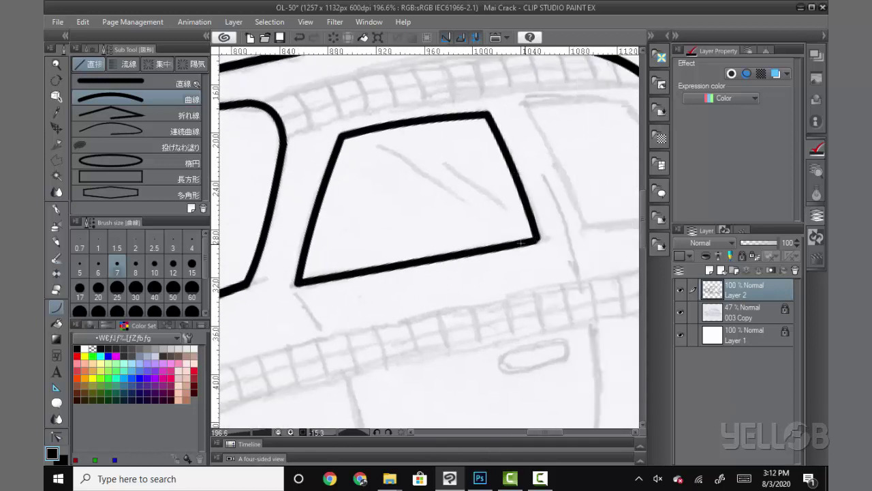
{"action": "left_click_drag", "start_coordinate": [383, 149], "coordinate": [438, 269]}
{"action": "left_click_drag", "start_coordinate": [383, 149], "coordinate": [460, 145]}
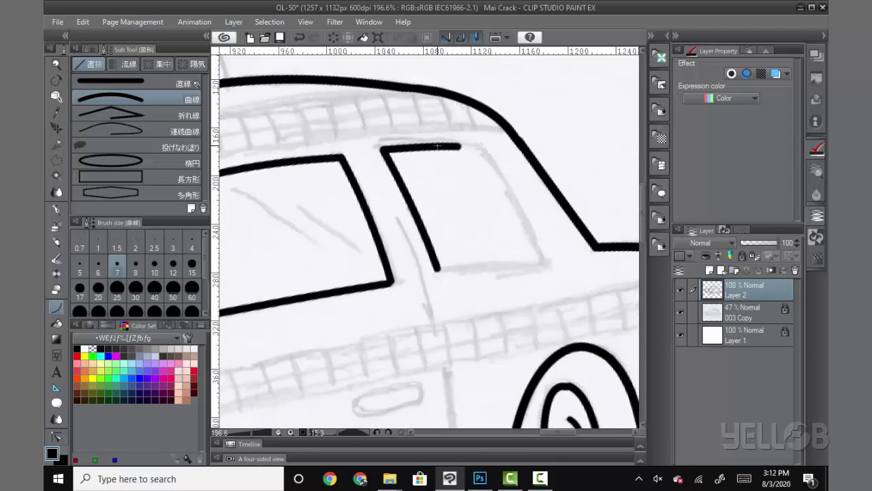
{"action": "mouse_move", "coordinate": [496, 170]}
{"action": "left_mouse_down"}
{"action": "mouse_move", "coordinate": [542, 261]}
{"action": "mouse_move", "coordinate": [436, 270]}
{"action": "left_mouse_up"}
{"action": "scroll", "coordinate": [473, 325], "scroll_direction": "down", "scroll_amount": 3}
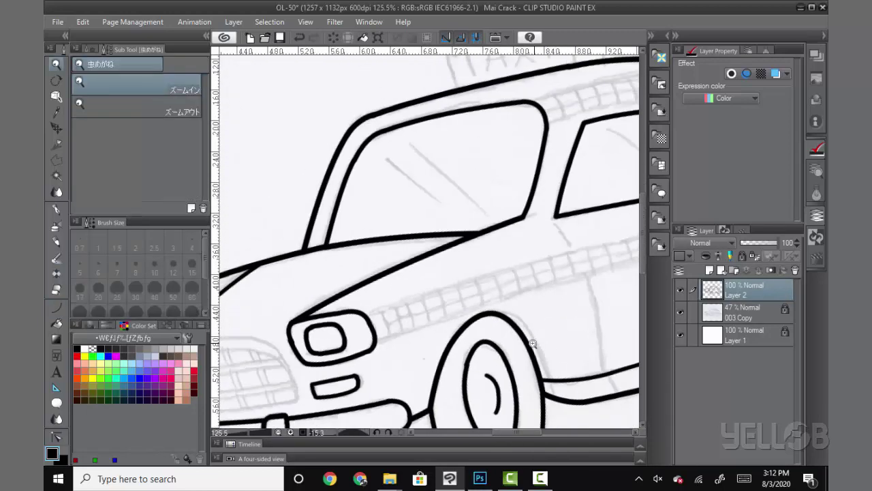
{"action": "mouse_move", "coordinate": [477, 327]}
{"action": "left_mouse_down"}
{"action": "mouse_move", "coordinate": [539, 331]}
{"action": "mouse_move", "coordinate": [553, 394]}
{"action": "left_mouse_up"}
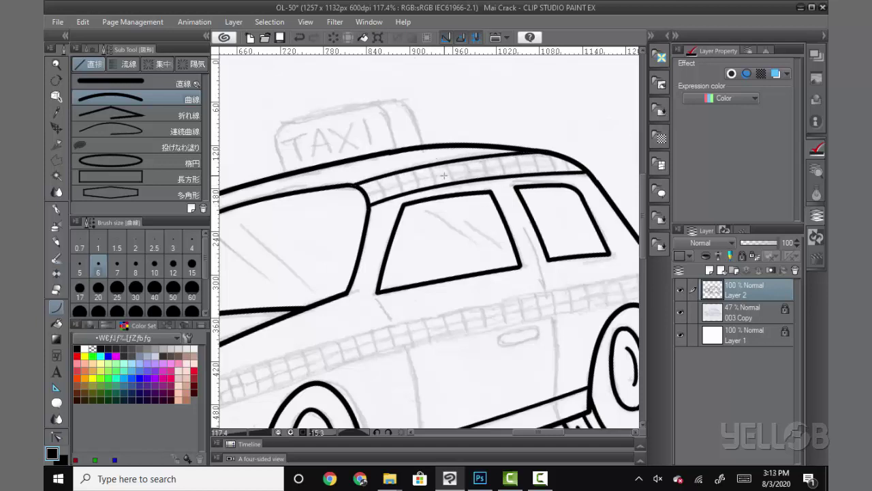
- Zoom in on the roof and ink the curved roof-edge line for the checker band at brush size 5
{"action": "key", "text": "slash"}
{"action": "left_click", "coordinate": [505, 318]}
{"action": "left_click_drag", "start_coordinate": [329, 162], "coordinate": [588, 114]}
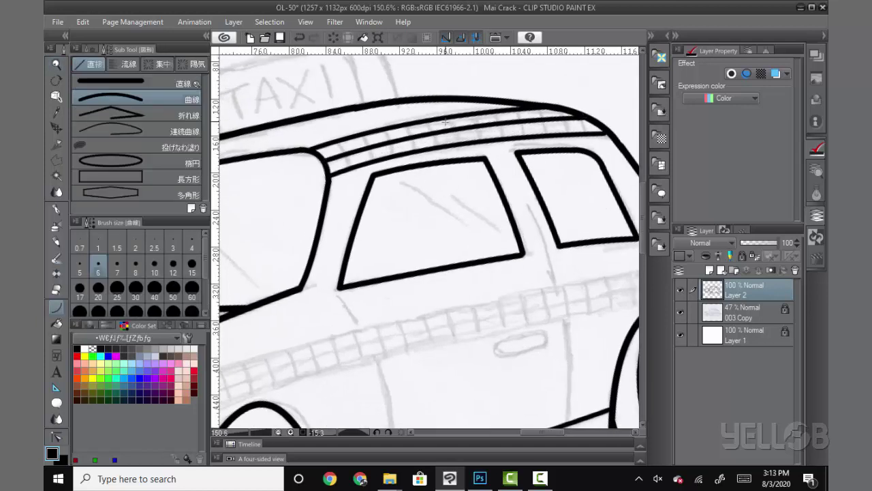
{"action": "key", "text": "bracketleft"}
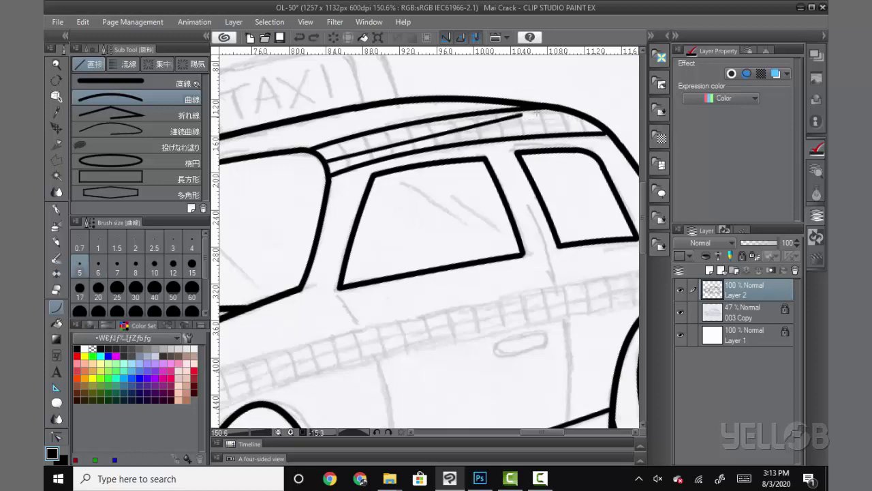
{"action": "left_click", "coordinate": [419, 123]}
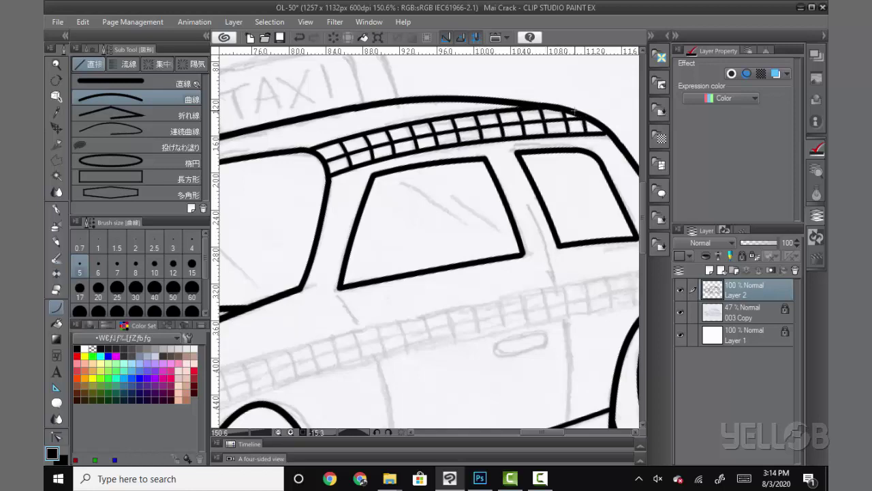
{"action": "scroll", "coordinate": [573, 109], "scroll_direction": "down", "scroll_amount": 5}
{"action": "scroll", "coordinate": [531, 366], "scroll_direction": "down", "scroll_amount": 3}
- At brush size 6, ink the long curved side-band line, then switch to size 5 and zoom in
{"action": "key", "text": "bracketright"}
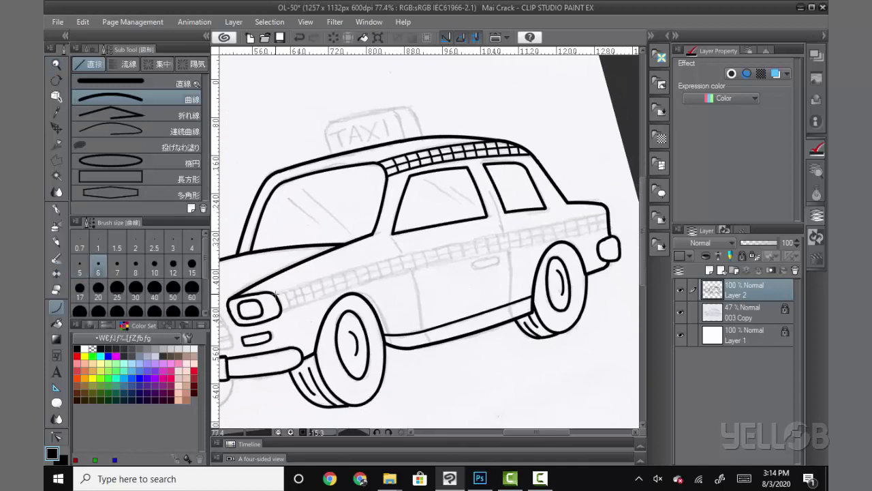
{"action": "left_click_drag", "start_coordinate": [275, 293], "coordinate": [589, 234]}
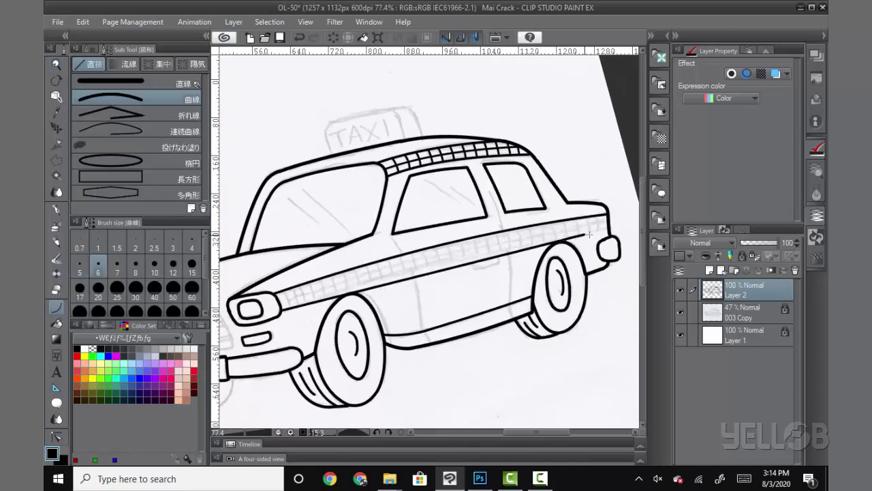
{"action": "scroll", "coordinate": [588, 234], "scroll_direction": "up", "scroll_amount": 1}
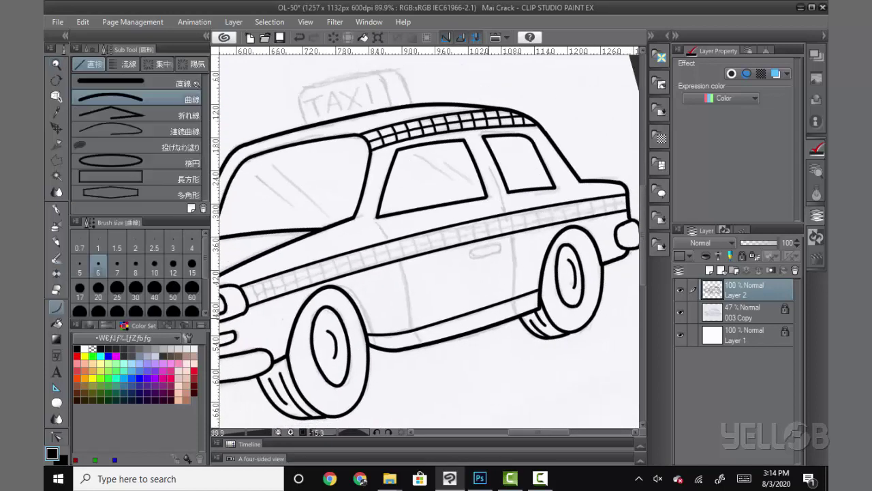
{"action": "key", "text": "bracketleft"}
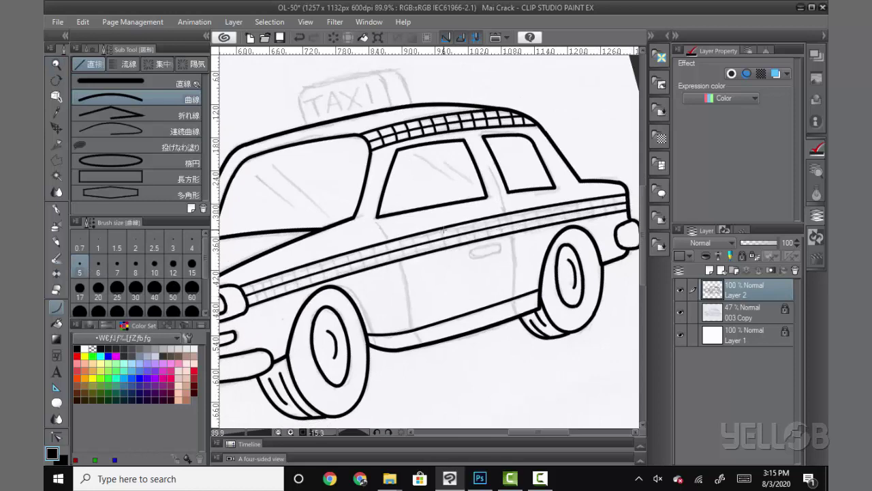
{"action": "scroll", "coordinate": [341, 343], "scroll_direction": "up", "scroll_amount": 2}
{"action": "scroll", "coordinate": [405, 262], "scroll_direction": "up", "scroll_amount": 2}
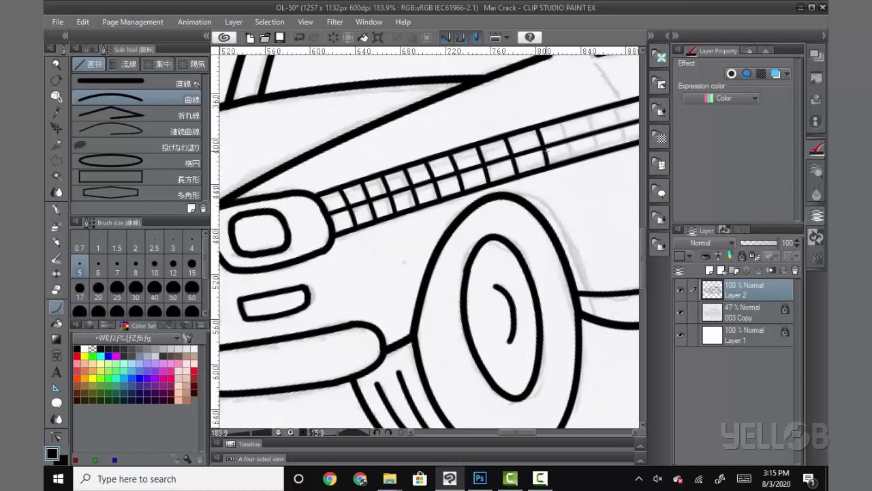
- Ink a slightly curved door line below the side window
{"action": "left_click_drag", "start_coordinate": [545, 152], "coordinate": [476, 165]}
{"action": "left_click_drag", "start_coordinate": [538, 183], "coordinate": [453, 183]}
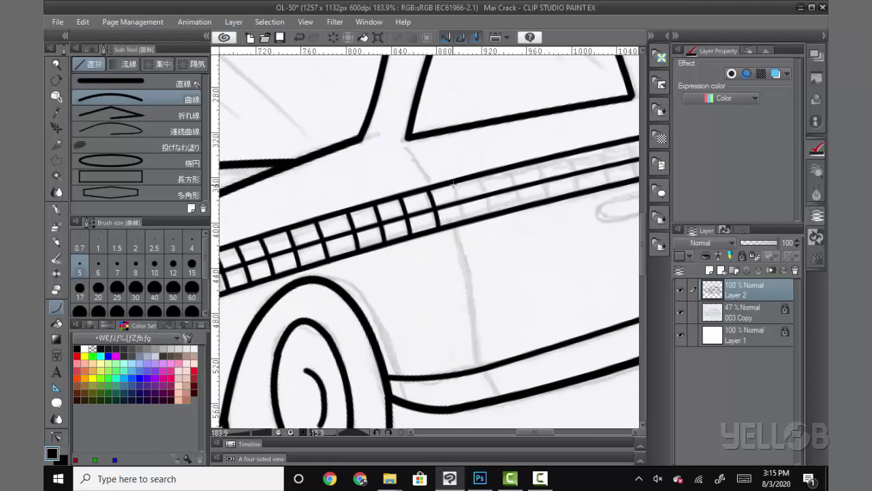
{"action": "left_click_drag", "start_coordinate": [510, 166], "coordinate": [424, 238]}
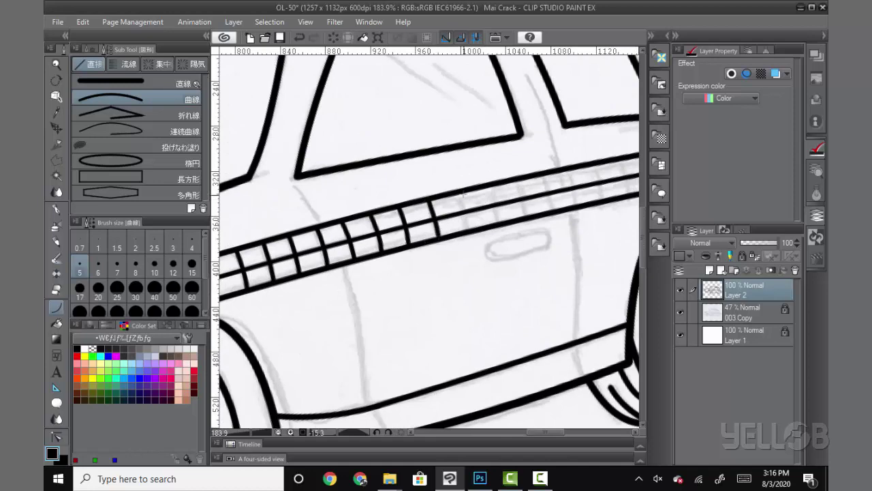
{"action": "left_click_drag", "start_coordinate": [554, 202], "coordinate": [477, 204]}
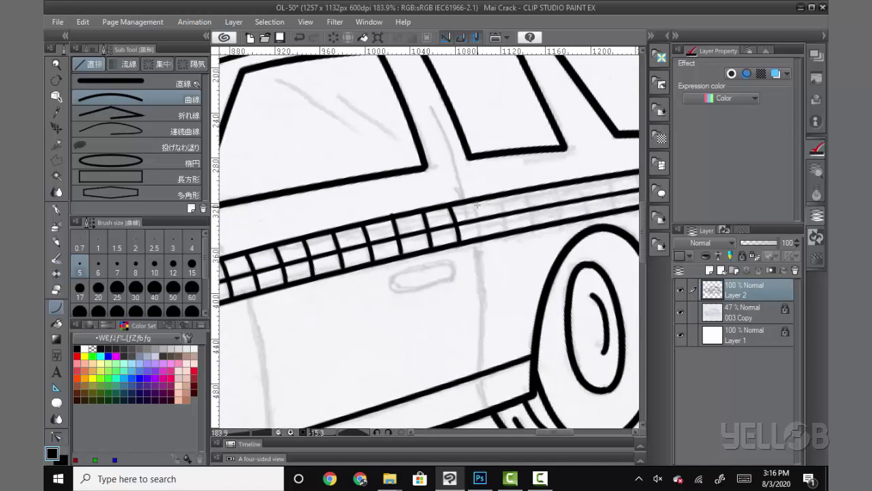
{"action": "left_click_drag", "start_coordinate": [525, 189], "coordinate": [471, 214]}
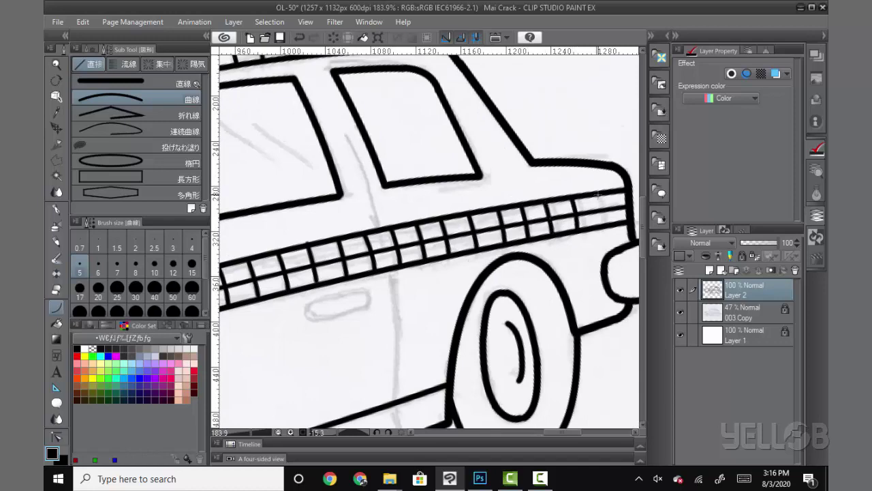
{"action": "left_click_drag", "start_coordinate": [466, 319], "coordinate": [553, 271]}
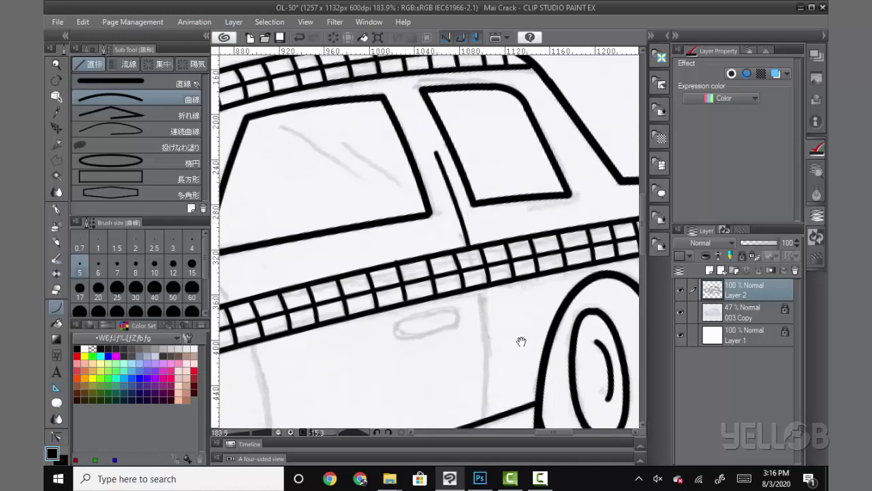
{"action": "left_click_drag", "start_coordinate": [522, 340], "coordinate": [522, 252]}
{"action": "left_click_drag", "start_coordinate": [472, 154], "coordinate": [472, 282]}
{"action": "left_click", "coordinate": [474, 281]}
- Ink a curved door seam running down to the checker band
{"action": "left_click_drag", "start_coordinate": [403, 384], "coordinate": [446, 360]}
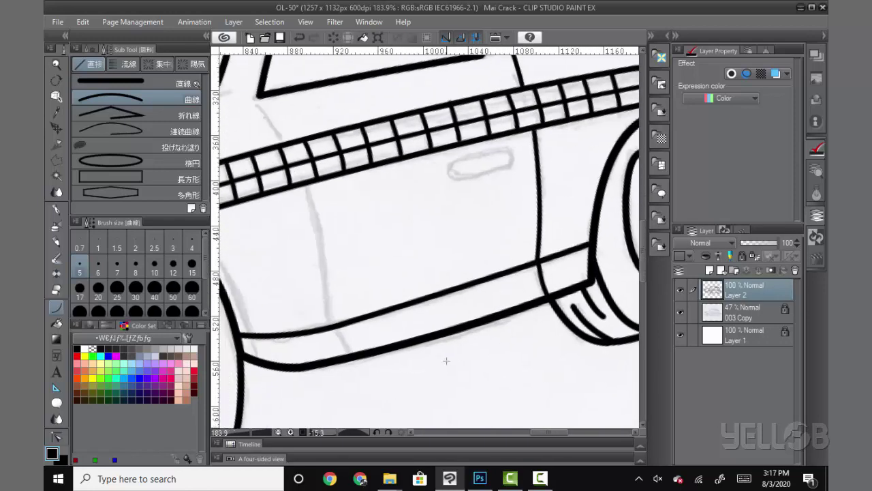
{"action": "left_click_drag", "start_coordinate": [537, 288], "coordinate": [623, 288]}
{"action": "left_click_drag", "start_coordinate": [395, 174], "coordinate": [417, 310]}
{"action": "left_click", "coordinate": [419, 314]}
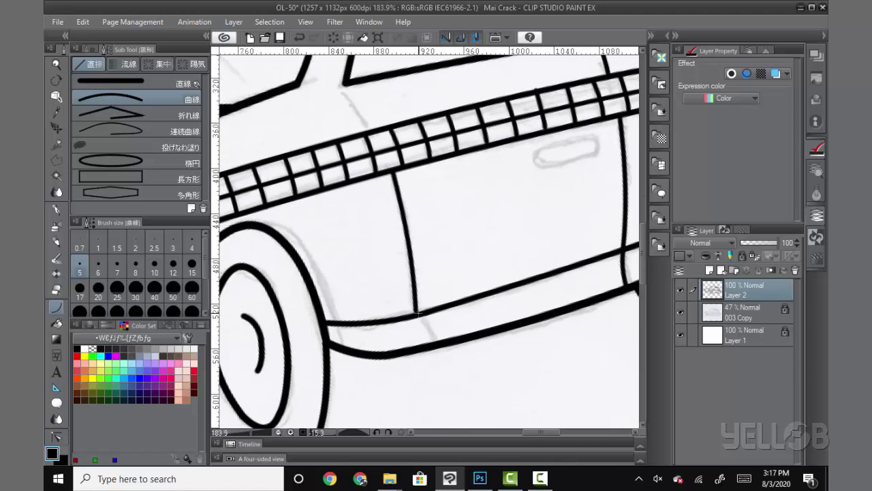
{"action": "left_click_drag", "start_coordinate": [432, 227], "coordinate": [460, 316]}
{"action": "left_click_drag", "start_coordinate": [390, 222], "coordinate": [402, 218]}
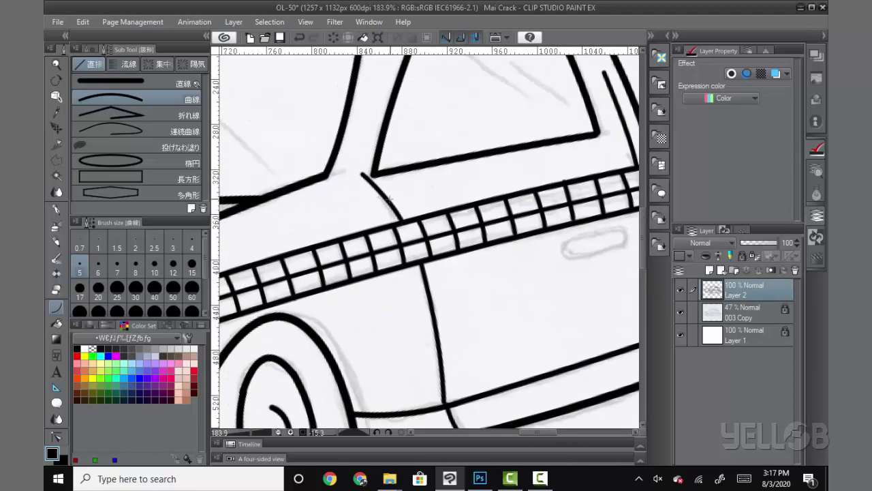
- Add two glare strokes each in the windshield and the side window
{"action": "left_click_drag", "start_coordinate": [398, 187], "coordinate": [580, 283]}
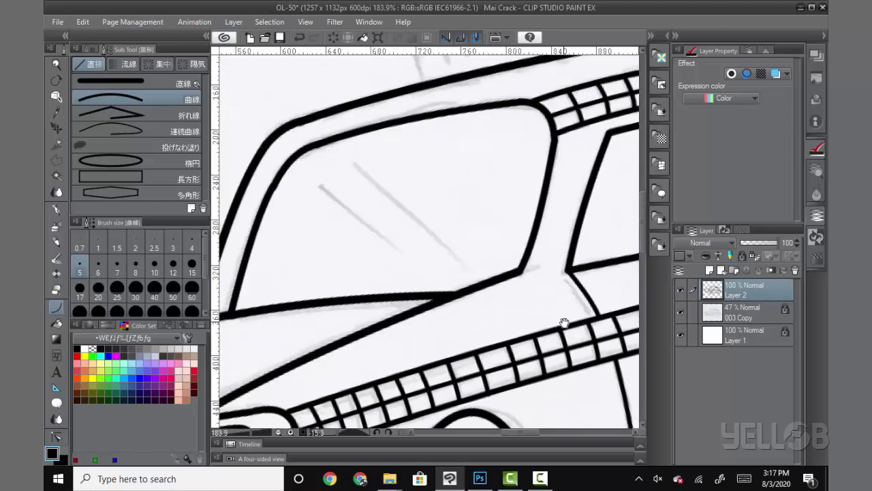
{"action": "left_click_drag", "start_coordinate": [316, 182], "coordinate": [404, 262]}
{"action": "mouse_move", "coordinate": [352, 163]}
{"action": "left_mouse_down"}
{"action": "mouse_move", "coordinate": [466, 269]}
{"action": "mouse_move", "coordinate": [327, 273]}
{"action": "left_mouse_up"}
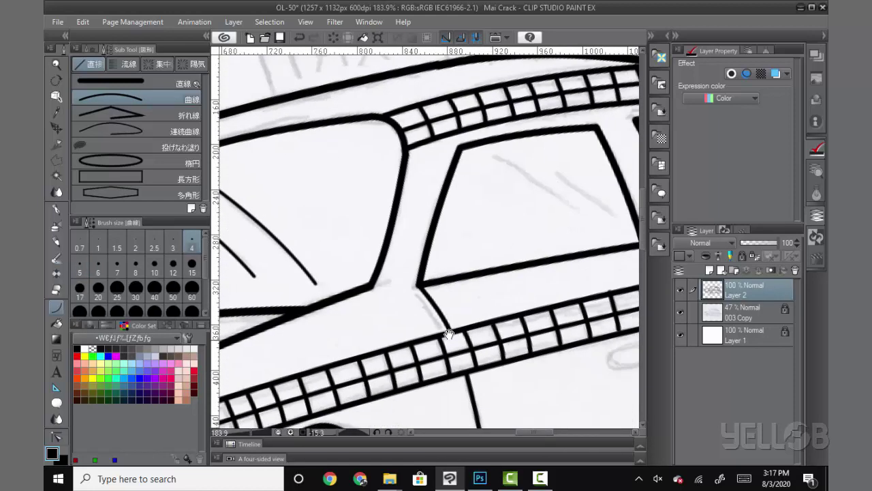
{"action": "left_click_drag", "start_coordinate": [491, 259], "coordinate": [371, 281]}
{"action": "left_click_drag", "start_coordinate": [413, 183], "coordinate": [515, 253]}
{"action": "left_click_drag", "start_coordinate": [477, 197], "coordinate": [538, 245]}
{"action": "mouse_move", "coordinate": [639, 415]}
{"action": "left_mouse_down"}
{"action": "mouse_move", "coordinate": [513, 369]}
{"action": "mouse_move", "coordinate": [509, 235]}
{"action": "left_mouse_up"}
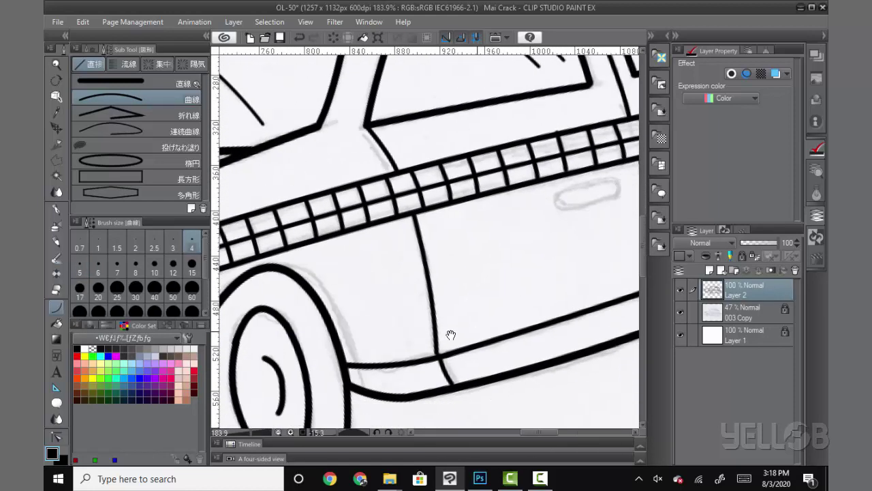
- Outline the door handle's top and lower edges with a slightly thinner brush
{"action": "scroll", "coordinate": [508, 235], "scroll_direction": "up", "scroll_amount": 2}
{"action": "left_click_drag", "start_coordinate": [477, 204], "coordinate": [483, 257]}
{"action": "left_click_drag", "start_coordinate": [385, 238], "coordinate": [460, 219]}
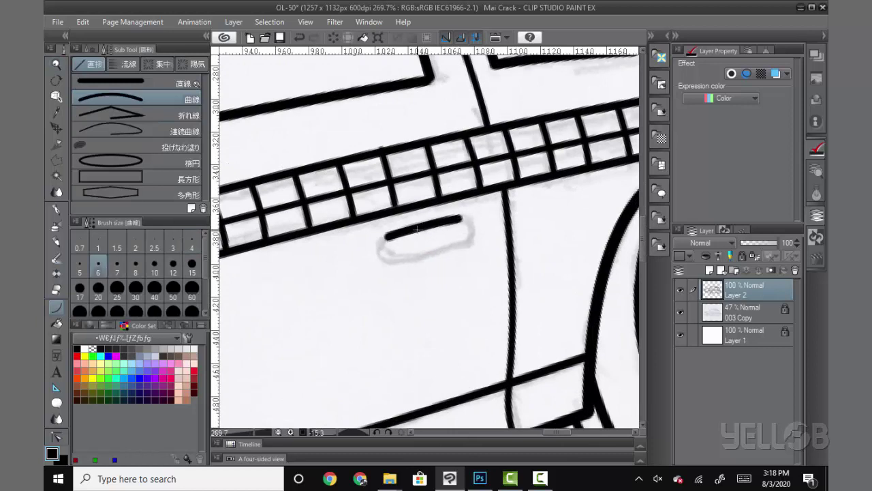
{"action": "left_click", "coordinate": [80, 267]}
{"action": "left_click_drag", "start_coordinate": [391, 262], "coordinate": [467, 241]}
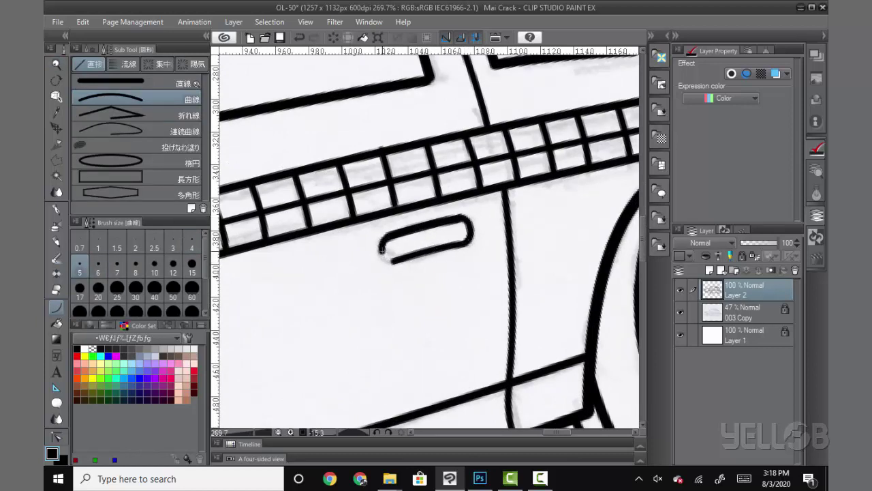
- Ink the tyre curves beneath the front bumper with a thicker size 7 brush
{"action": "scroll", "coordinate": [379, 258], "scroll_direction": "down", "scroll_amount": 5}
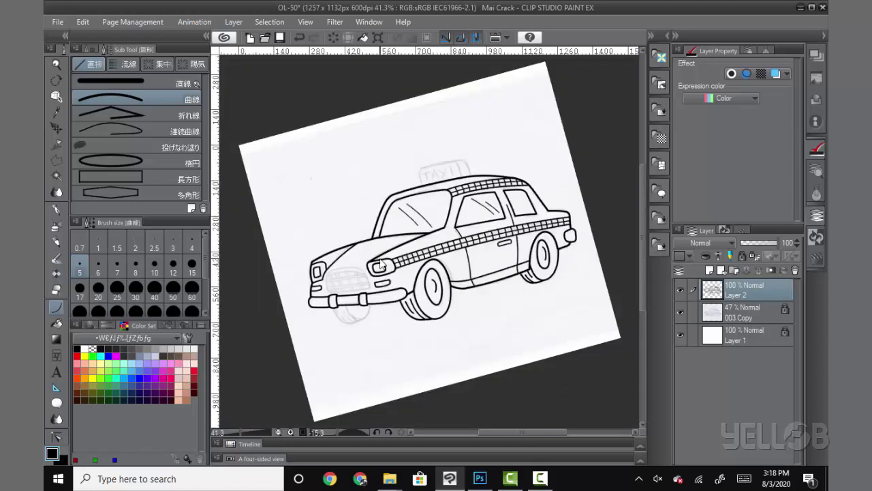
{"action": "scroll", "coordinate": [427, 314], "scroll_direction": "up", "scroll_amount": 3}
{"action": "scroll", "coordinate": [463, 333], "scroll_direction": "up", "scroll_amount": 2}
{"action": "left_click", "coordinate": [117, 267]}
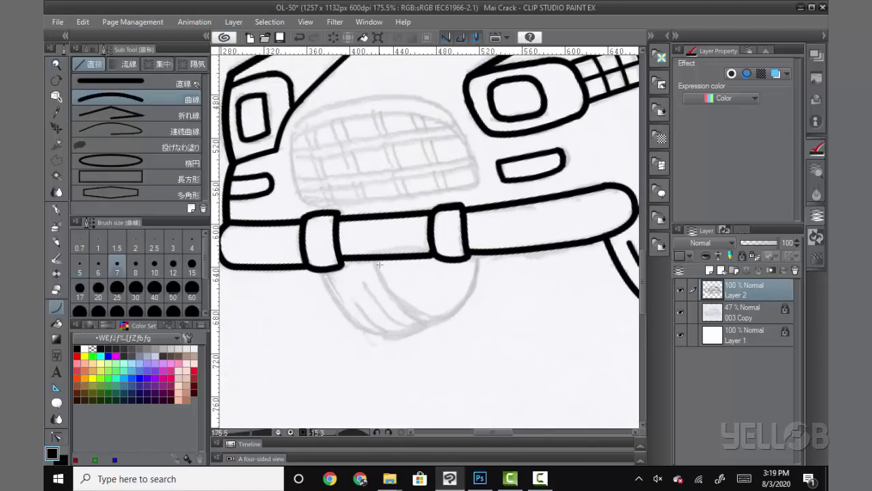
{"action": "left_click_drag", "start_coordinate": [371, 260], "coordinate": [465, 301]}
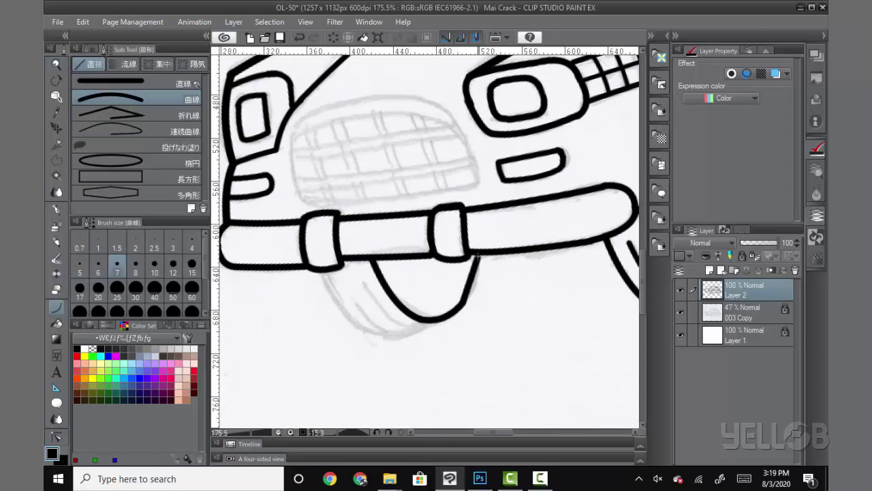
{"action": "mouse_move", "coordinate": [326, 271]}
{"action": "left_mouse_down"}
{"action": "mouse_move", "coordinate": [374, 334]}
{"action": "mouse_move", "coordinate": [436, 319]}
{"action": "left_mouse_up"}
{"action": "left_click", "coordinate": [81, 268]}
{"action": "left_click", "coordinate": [353, 295]}
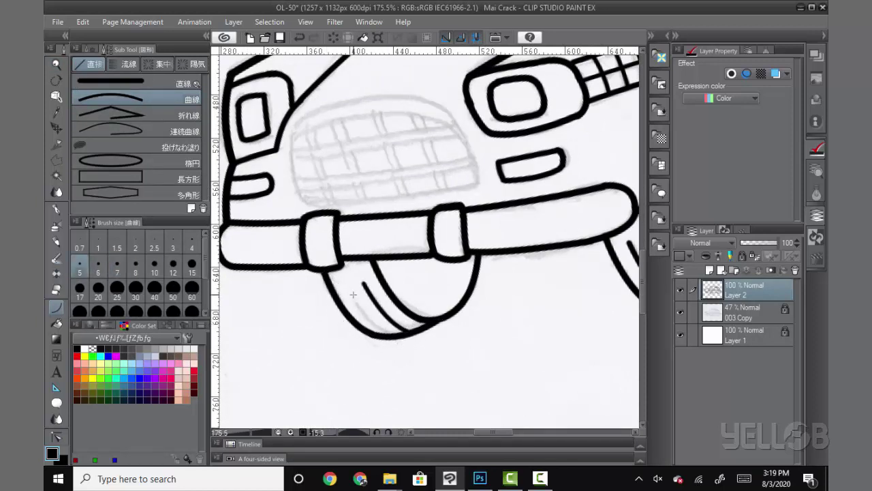
- Zoom in on the bumper and set a medium brush size of 5
{"action": "scroll", "coordinate": [476, 325], "scroll_direction": "up", "scroll_amount": 1}
{"action": "scroll", "coordinate": [469, 311], "scroll_direction": "up", "scroll_amount": 1}
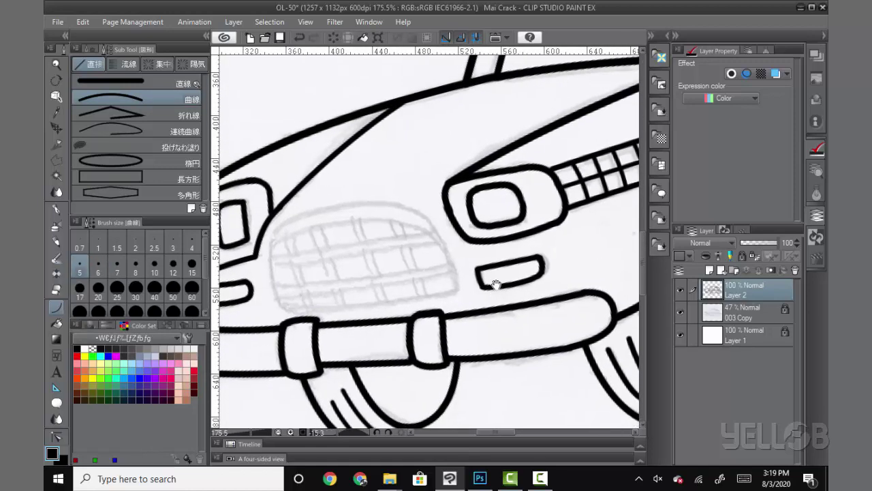
{"action": "scroll", "coordinate": [493, 282], "scroll_direction": "up", "scroll_amount": 1}
{"action": "scroll", "coordinate": [498, 335], "scroll_direction": "up", "scroll_amount": 1}
{"action": "left_click", "coordinate": [98, 267]}
- Ink the grille's curved lower edge and outline, then rotate the canvas to stand it upright
{"action": "left_click_drag", "start_coordinate": [294, 308], "coordinate": [565, 280]}
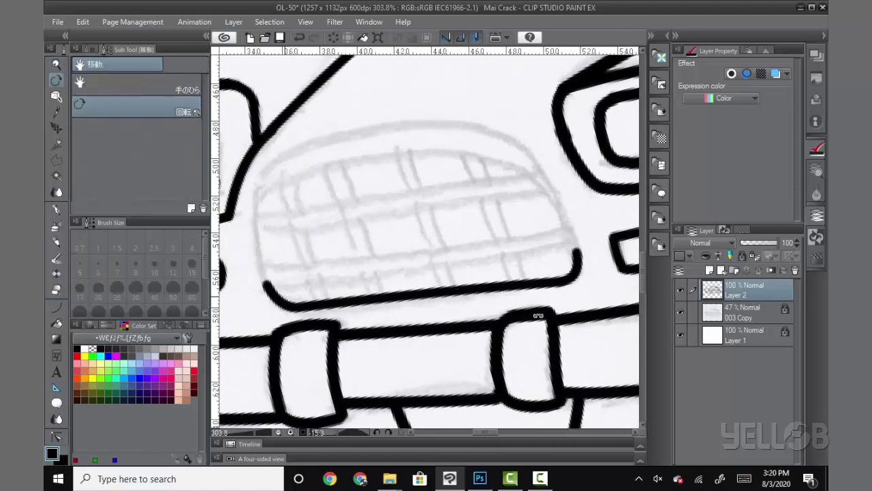
{"action": "left_click_drag", "start_coordinate": [295, 308], "coordinate": [340, 350]}
{"action": "mouse_move", "coordinate": [444, 114]}
{"action": "left_mouse_down"}
{"action": "mouse_move", "coordinate": [487, 212]}
{"action": "mouse_move", "coordinate": [470, 261]}
{"action": "mouse_move", "coordinate": [515, 368]}
{"action": "left_mouse_up"}
{"action": "left_click_drag", "start_coordinate": [494, 129], "coordinate": [428, 318]}
{"action": "key", "text": "shift+space"}
{"action": "left_click_drag", "start_coordinate": [515, 372], "coordinate": [471, 259]}
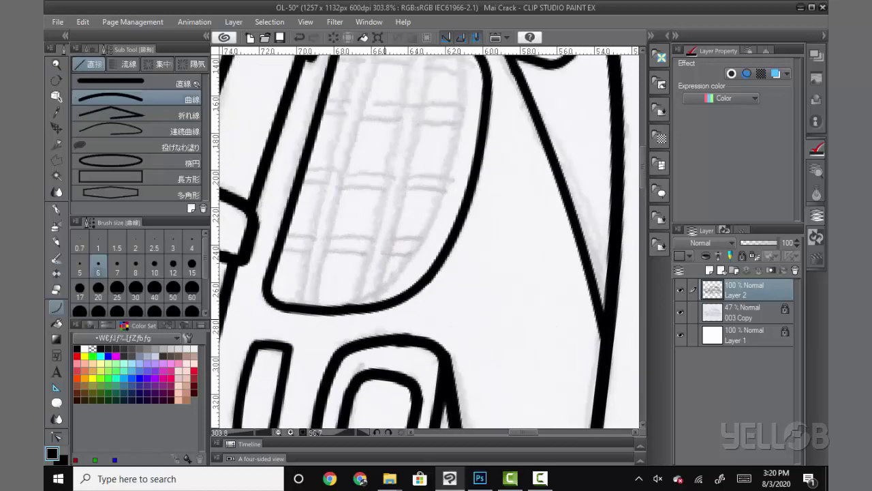
- Draw the grille's inner right edge and parallel inner bars
{"action": "left_click_drag", "start_coordinate": [582, 274], "coordinate": [477, 205]}
{"action": "mouse_move", "coordinate": [450, 112]}
{"action": "left_mouse_down"}
{"action": "mouse_move", "coordinate": [440, 247]}
{"action": "mouse_move", "coordinate": [328, 379]}
{"action": "left_mouse_up"}
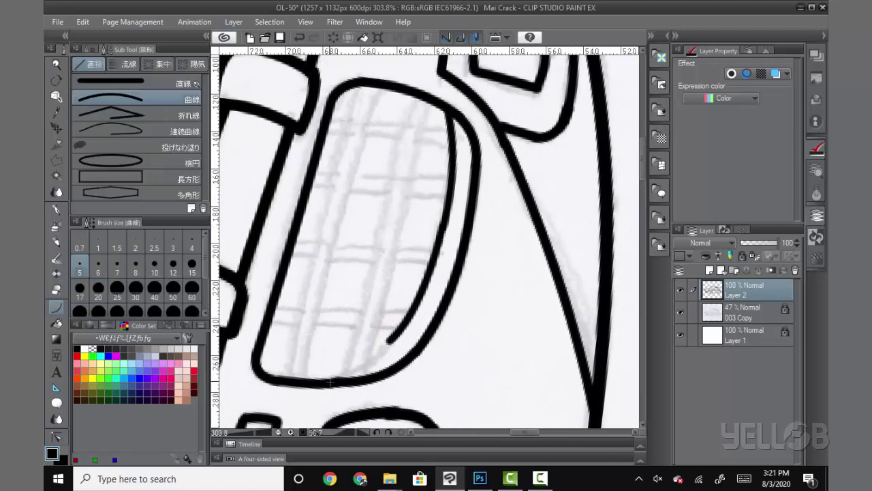
{"action": "left_click", "coordinate": [377, 356]}
{"action": "mouse_move", "coordinate": [426, 101]}
{"action": "left_mouse_down"}
{"action": "mouse_move", "coordinate": [363, 361]}
{"action": "mouse_move", "coordinate": [339, 377]}
{"action": "left_mouse_up"}
{"action": "left_click", "coordinate": [394, 232]}
{"action": "mouse_move", "coordinate": [382, 87]}
{"action": "left_mouse_down"}
{"action": "mouse_move", "coordinate": [300, 377]}
{"action": "mouse_move", "coordinate": [279, 377]}
{"action": "left_mouse_up"}
{"action": "left_click", "coordinate": [341, 232]}
{"action": "left_click", "coordinate": [301, 325]}
- Rotate the grille diagonally and start a cross bar on new Layer 3
{"action": "left_click_drag", "start_coordinate": [529, 376], "coordinate": [548, 300]}
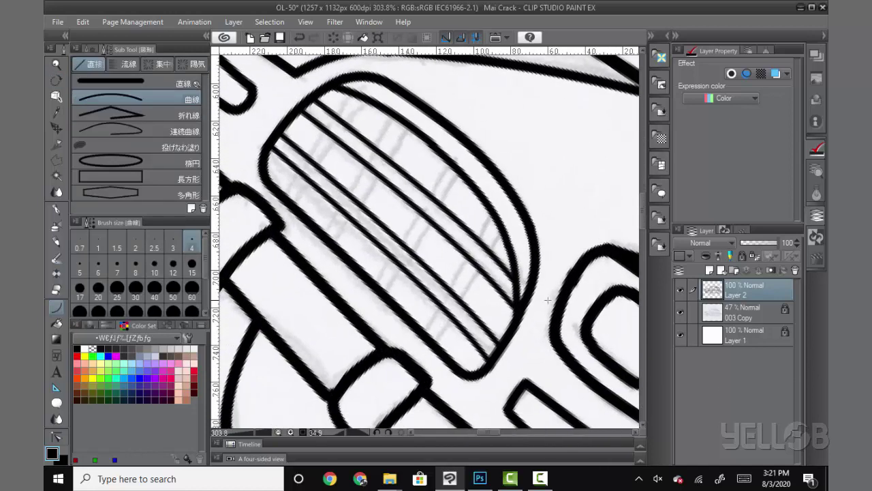
{"action": "left_click", "coordinate": [709, 271]}
{"action": "mouse_move", "coordinate": [371, 77]}
{"action": "left_mouse_down"}
{"action": "mouse_move", "coordinate": [284, 185]}
{"action": "mouse_move", "coordinate": [341, 139]}
{"action": "left_mouse_up"}
- Redraw the diagonal cross bars across the grille's top, middle and lower right
{"action": "key", "text": "ctrl+z"}
{"action": "key", "text": "ctrl+z"}
{"action": "mouse_move", "coordinate": [356, 94]}
{"action": "left_mouse_down"}
{"action": "mouse_move", "coordinate": [277, 195]}
{"action": "mouse_move", "coordinate": [295, 202]}
{"action": "left_mouse_up"}
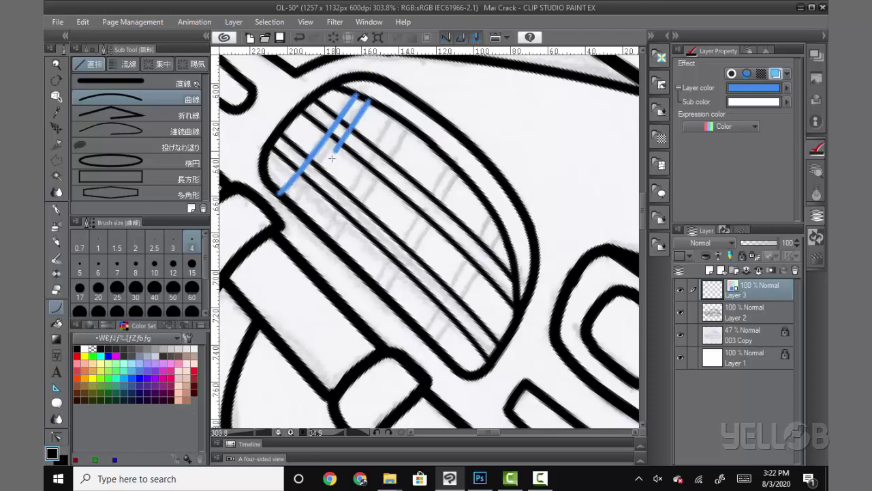
{"action": "mouse_move", "coordinate": [400, 118]}
{"action": "left_mouse_down"}
{"action": "mouse_move", "coordinate": [322, 228]}
{"action": "mouse_move", "coordinate": [332, 238]}
{"action": "left_mouse_up"}
{"action": "left_click_drag", "start_coordinate": [449, 163], "coordinate": [370, 274]}
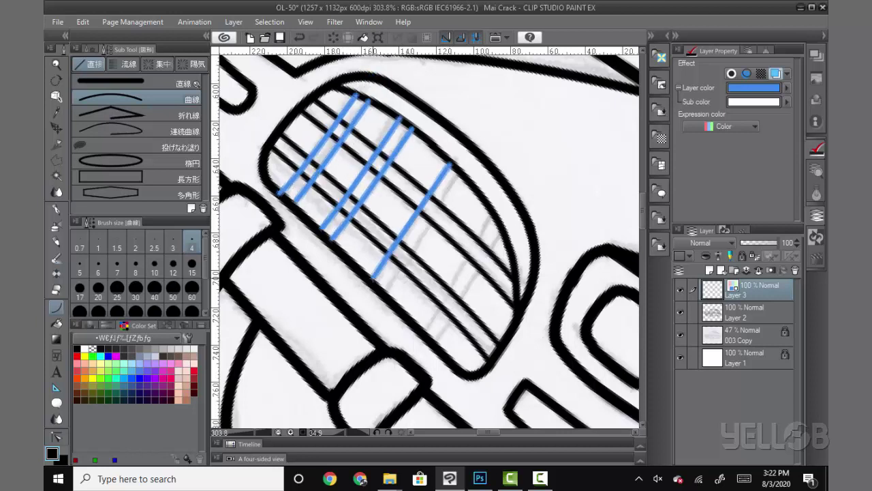
{"action": "left_click_drag", "start_coordinate": [462, 177], "coordinate": [380, 290]}
{"action": "mouse_move", "coordinate": [494, 219]}
{"action": "left_mouse_down"}
{"action": "mouse_move", "coordinate": [414, 330]}
{"action": "mouse_move", "coordinate": [427, 342]}
{"action": "left_mouse_up"}
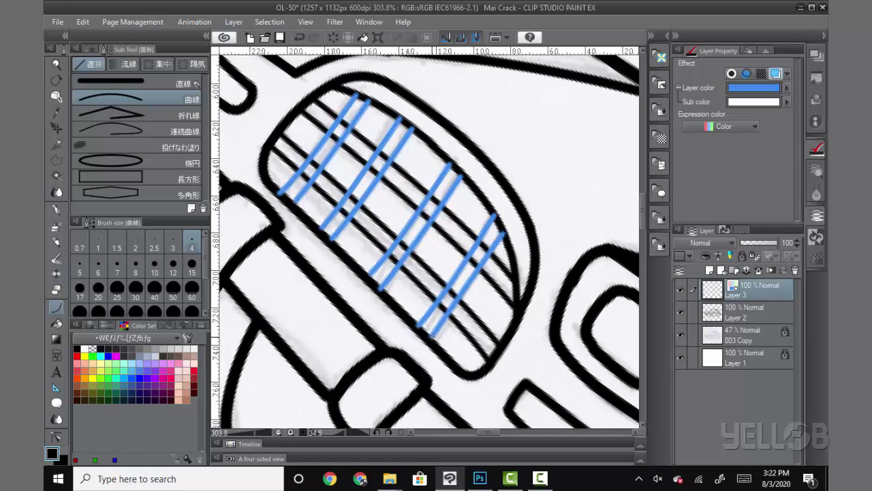
- Mask Layer 3 and erase the cross bars wherever they meet black bars
{"action": "scroll", "coordinate": [493, 300], "scroll_direction": "up", "scroll_amount": 2}
{"action": "left_click_drag", "start_coordinate": [494, 301], "coordinate": [488, 307]}
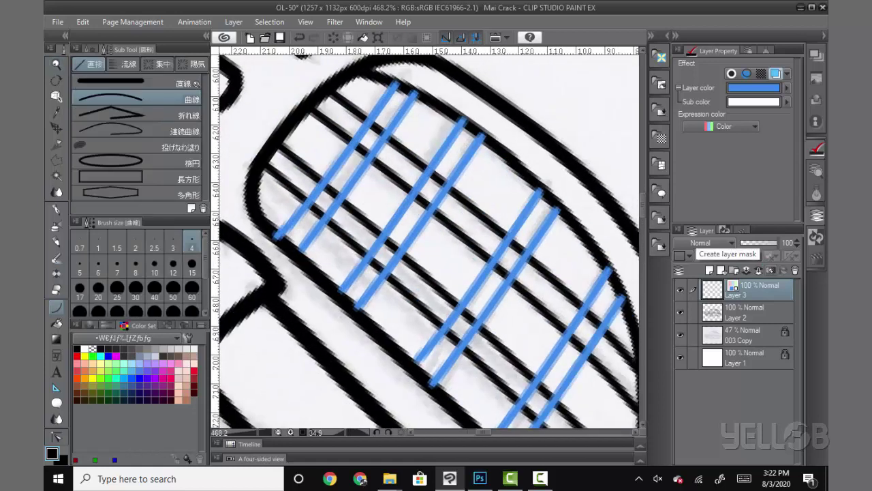
{"action": "left_click", "coordinate": [770, 256]}
{"action": "key", "text": "e"}
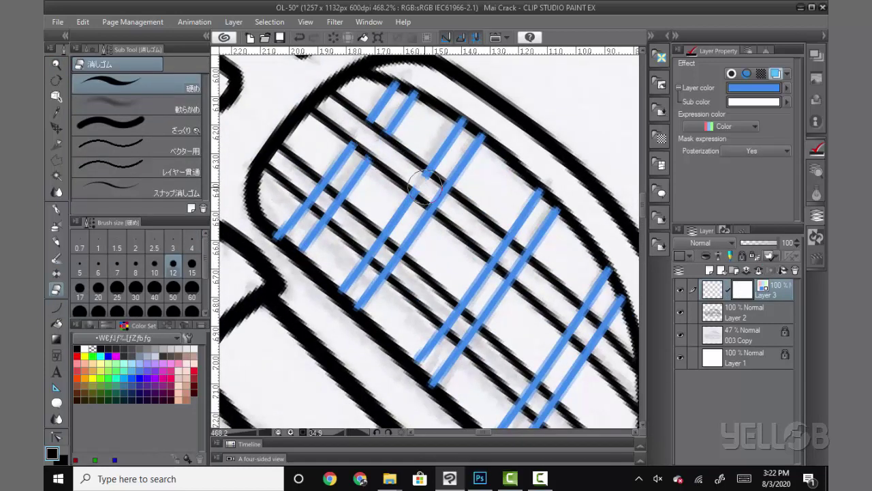
{"action": "left_click_drag", "start_coordinate": [426, 184], "coordinate": [439, 194]}
{"action": "left_click_drag", "start_coordinate": [494, 242], "coordinate": [599, 334]}
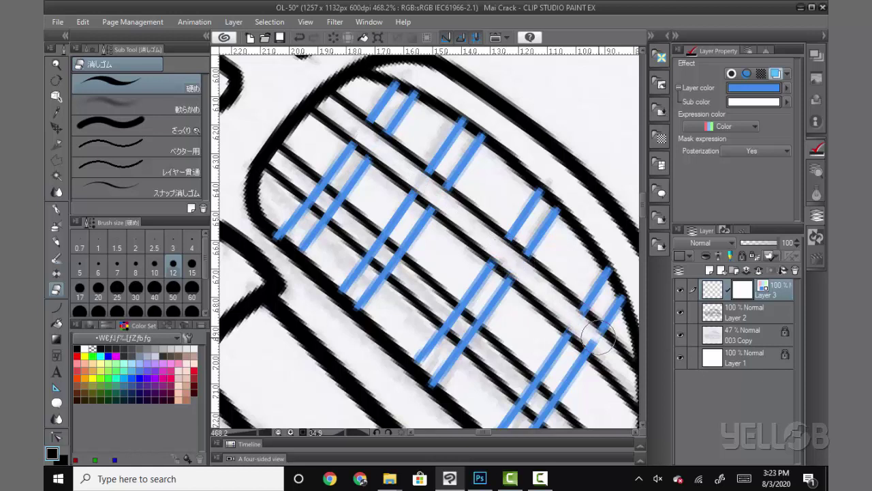
{"action": "left_click_drag", "start_coordinate": [332, 203], "coordinate": [542, 407]}
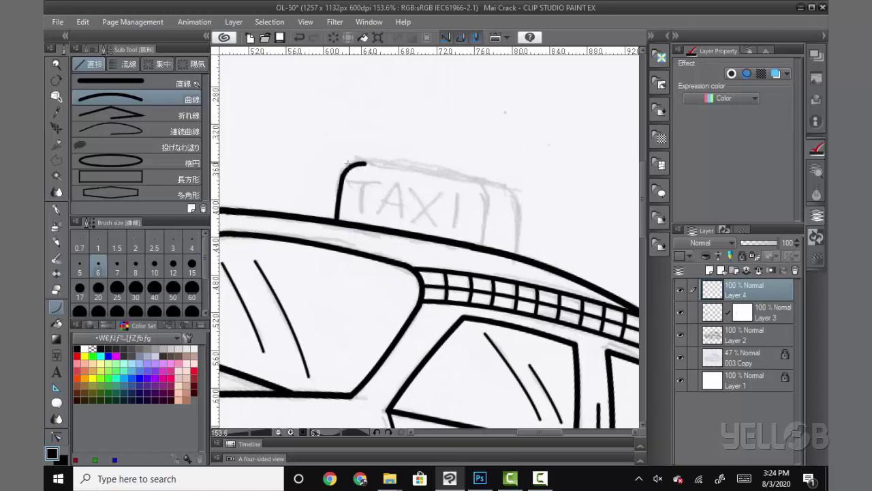
- Ink the top edge of the roof sign box along the TAXI sketch
{"action": "left_click_drag", "start_coordinate": [347, 163], "coordinate": [479, 181]}
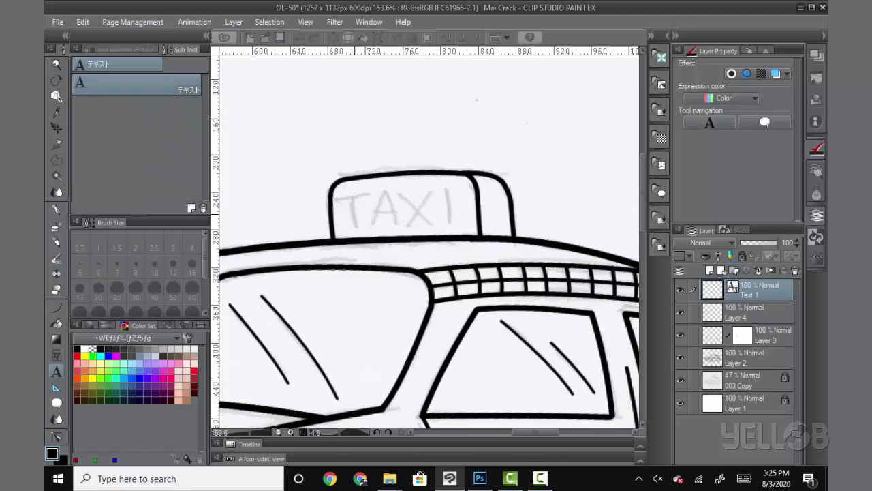
- Type TAXI in the roof sign and set its font to Arial
{"action": "left_click", "coordinate": [354, 214]}
{"action": "type", "text": "TA"}
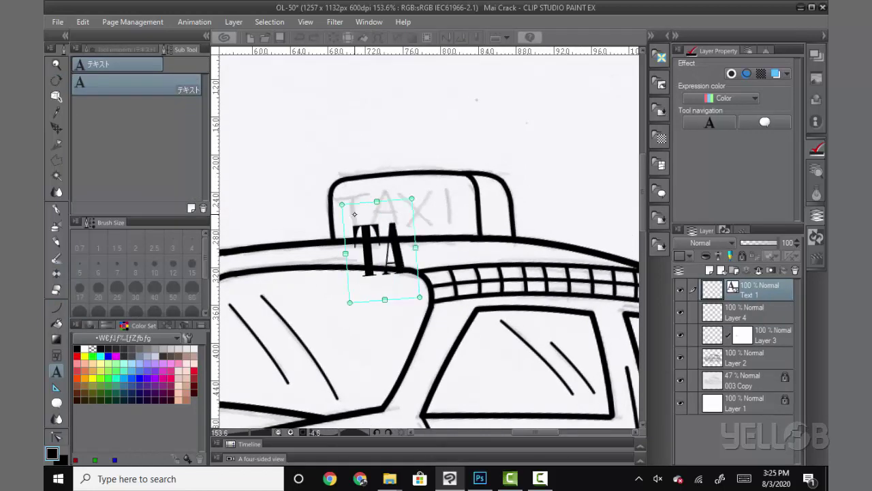
{"action": "type", "text": "XIu"}
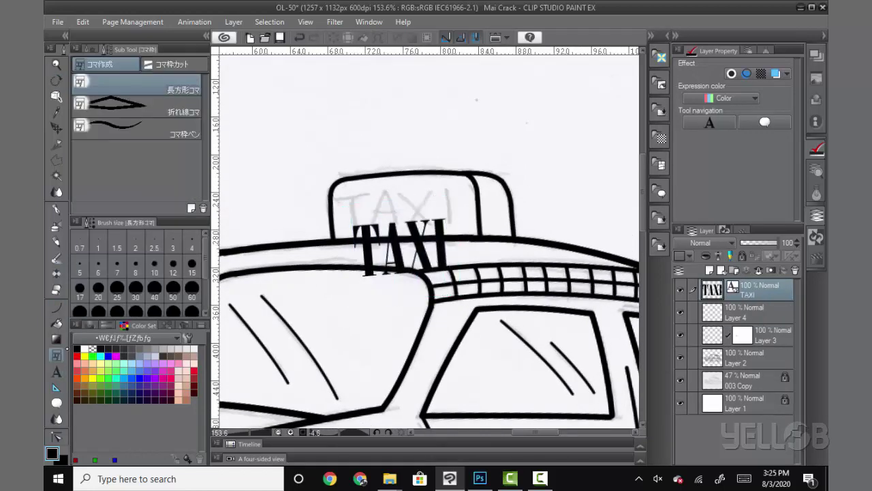
{"action": "type", "text": "t"}
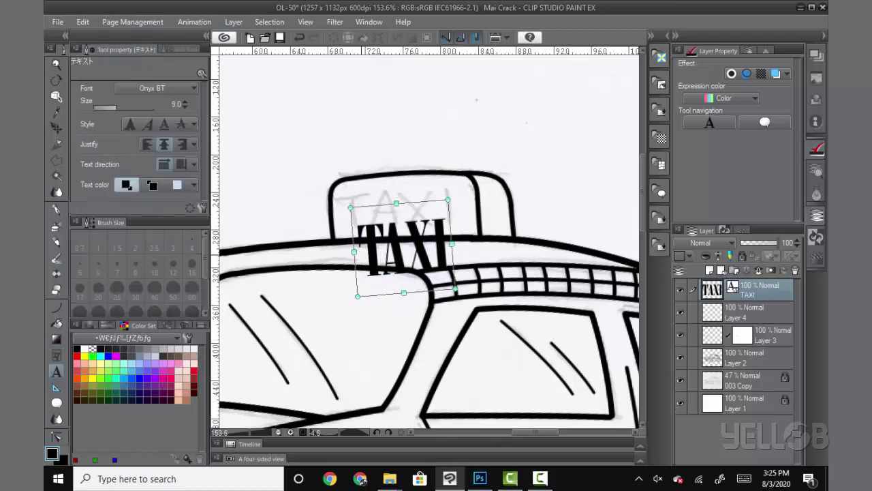
{"action": "left_click", "coordinate": [358, 218]}
{"action": "left_click", "coordinate": [164, 88]}
{"action": "scroll", "coordinate": [151, 151], "scroll_direction": "up", "scroll_amount": 15}
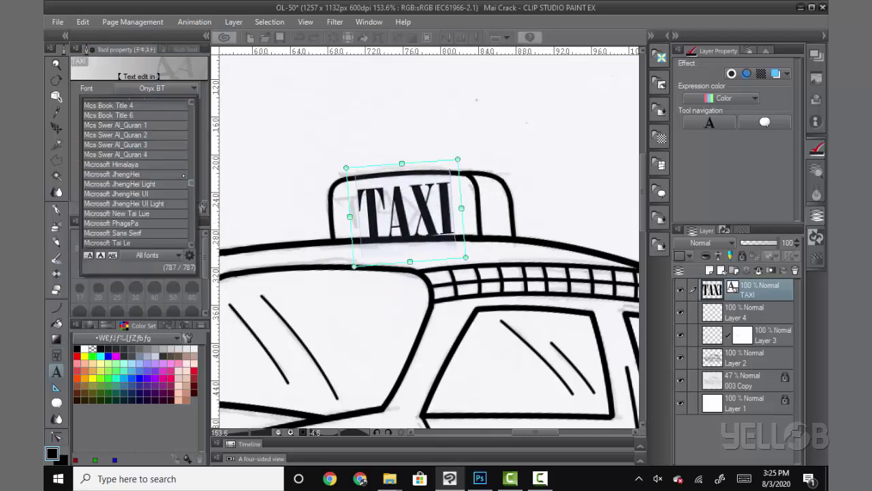
{"action": "scroll", "coordinate": [164, 144], "scroll_direction": "up", "scroll_amount": 15}
{"action": "scroll", "coordinate": [174, 139], "scroll_direction": "down", "scroll_amount": 5}
{"action": "scroll", "coordinate": [181, 134], "scroll_direction": "down", "scroll_amount": 3}
{"action": "scroll", "coordinate": [180, 135], "scroll_direction": "up", "scroll_amount": 1}
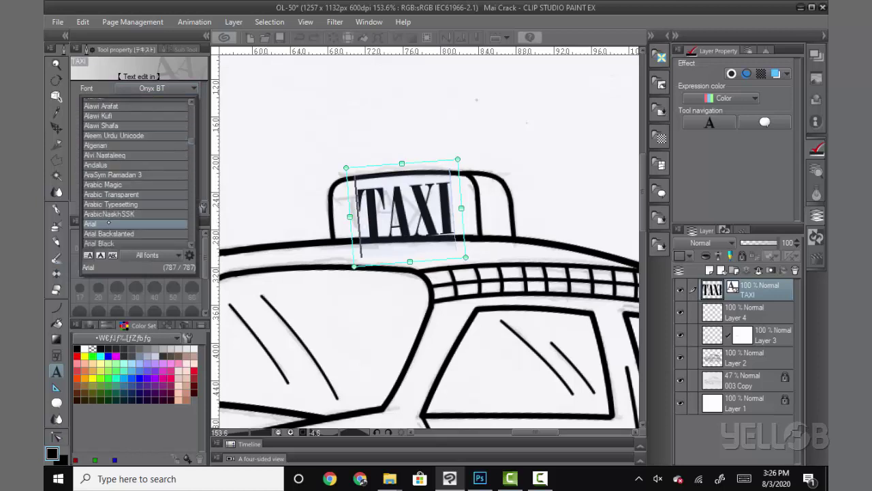
{"action": "left_click", "coordinate": [123, 219]}
- Move the TAXI text level in the sign and reduce its size to 7
{"action": "left_click", "coordinate": [56, 127]}
{"action": "left_click_drag", "start_coordinate": [511, 225], "coordinate": [489, 223]}
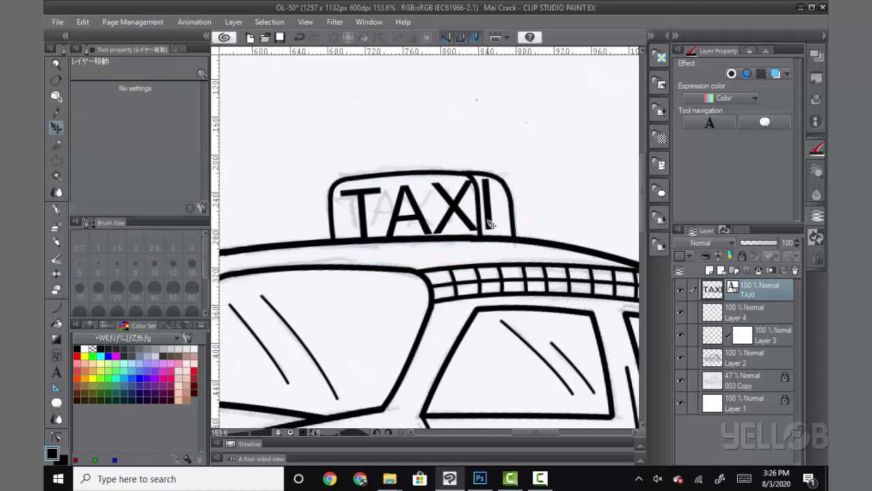
{"action": "key", "text": "t"}
{"action": "left_click", "coordinate": [394, 219]}
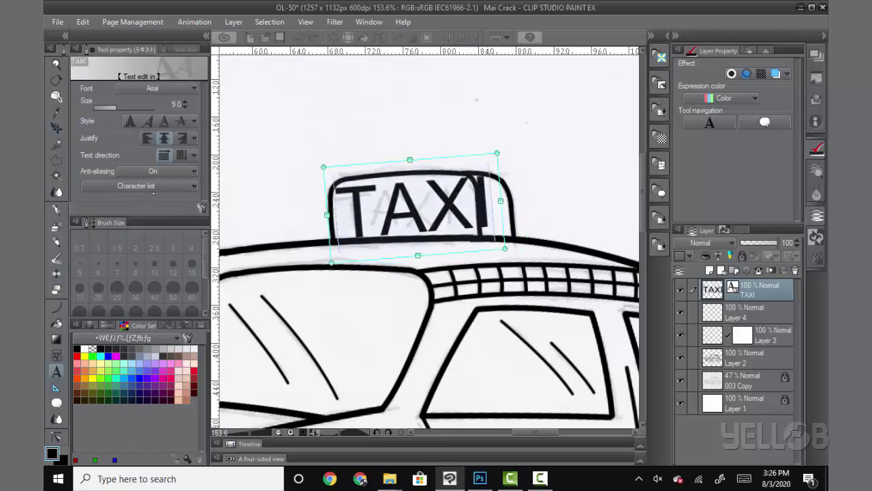
{"action": "left_click", "coordinate": [185, 107]}
{"action": "left_click", "coordinate": [186, 107]}
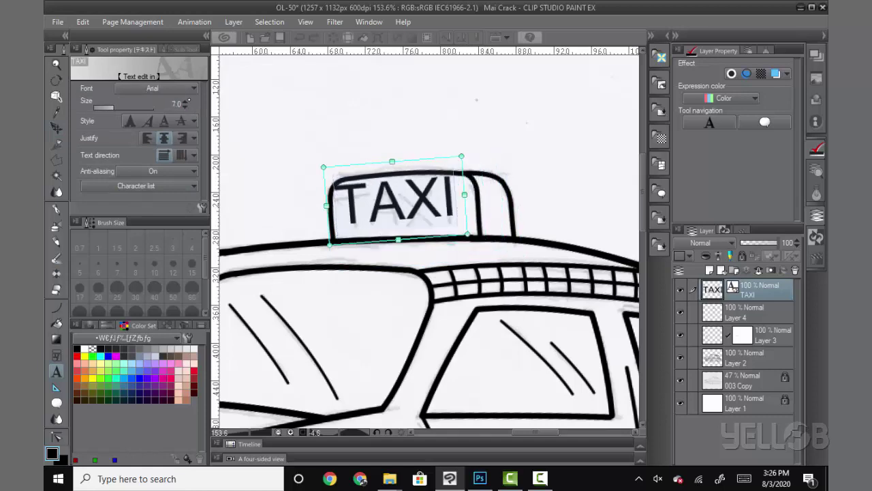
{"action": "key", "text": "k"}
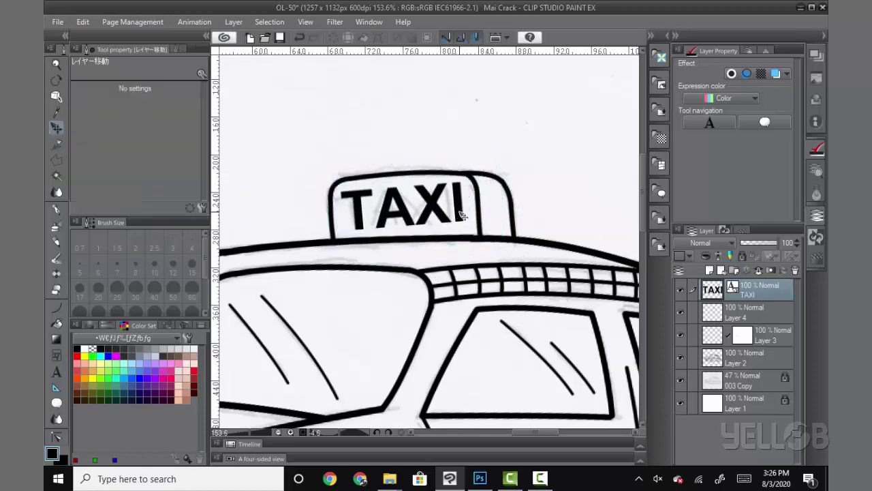
- Reset the canvas rotation and hide the 003 Copy pencil sketch, keeping the white background visible
{"action": "scroll", "coordinate": [516, 360], "scroll_direction": "down", "scroll_amount": 3}
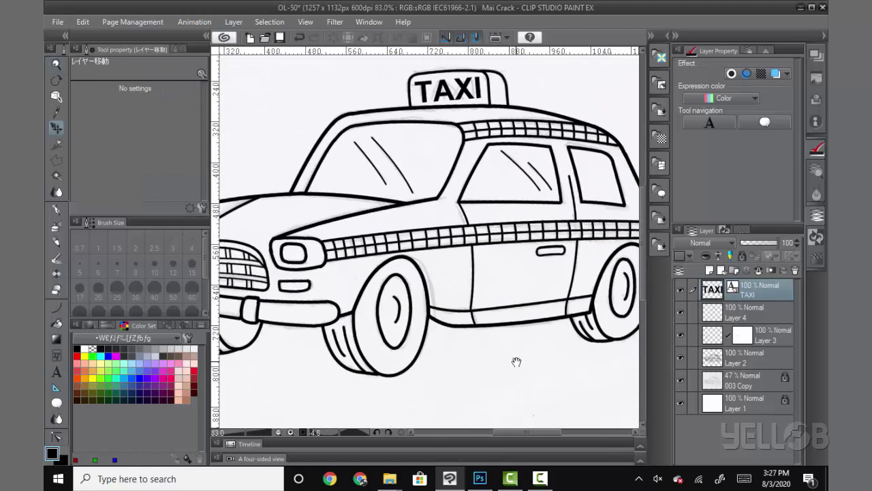
{"action": "scroll", "coordinate": [432, 368], "scroll_direction": "up", "scroll_amount": 1}
{"action": "scroll", "coordinate": [528, 355], "scroll_direction": "down", "scroll_amount": 2}
{"action": "left_click", "coordinate": [305, 22]}
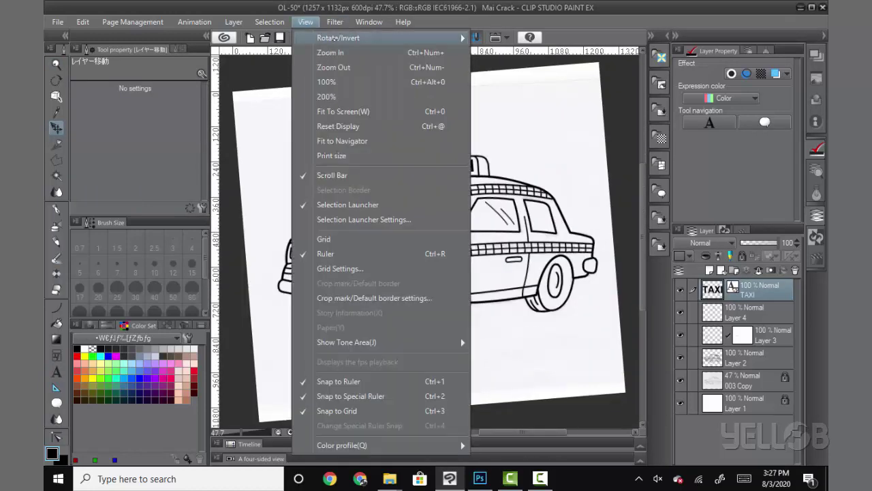
{"action": "left_click", "coordinate": [537, 43]}
{"action": "left_click", "coordinate": [680, 379]}
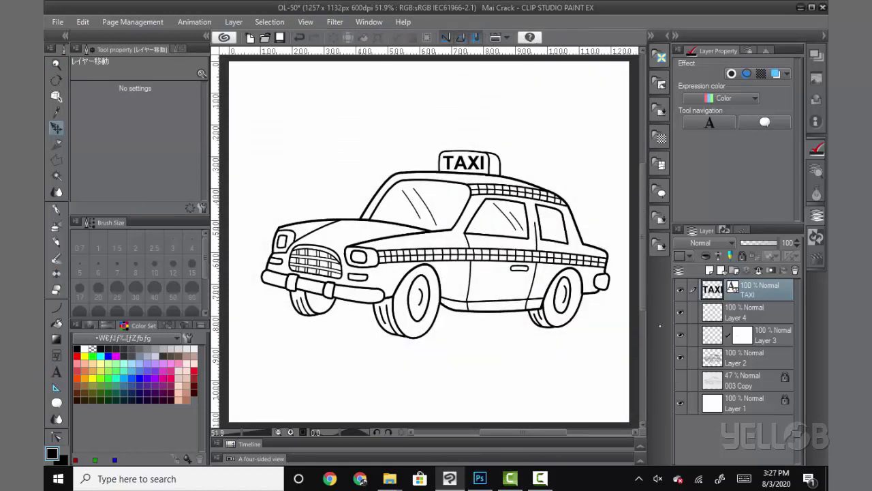
{"action": "left_click", "coordinate": [677, 403]}
{"action": "left_click", "coordinate": [679, 403]}
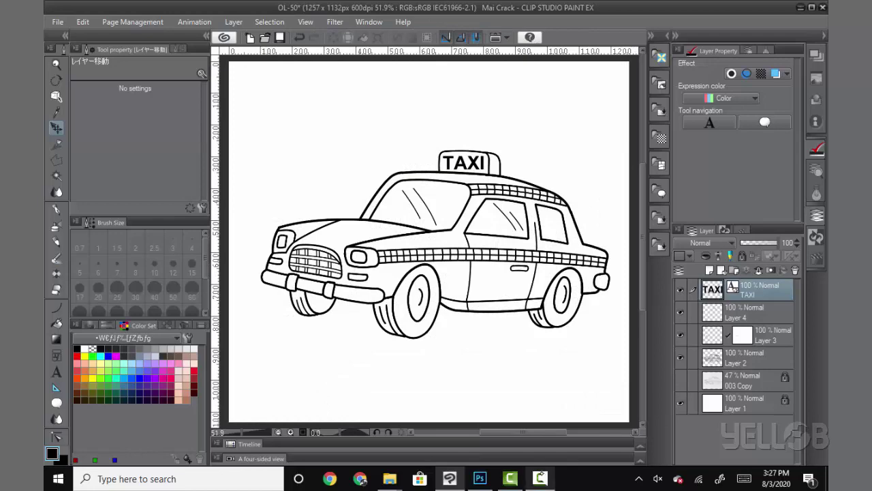
{"action": "scroll", "coordinate": [591, 283], "scroll_direction": "up", "scroll_amount": 3}
- Select alternating roof-strip cells using reference selection on Layer 2
{"action": "scroll", "coordinate": [477, 272], "scroll_direction": "up", "scroll_amount": 4}
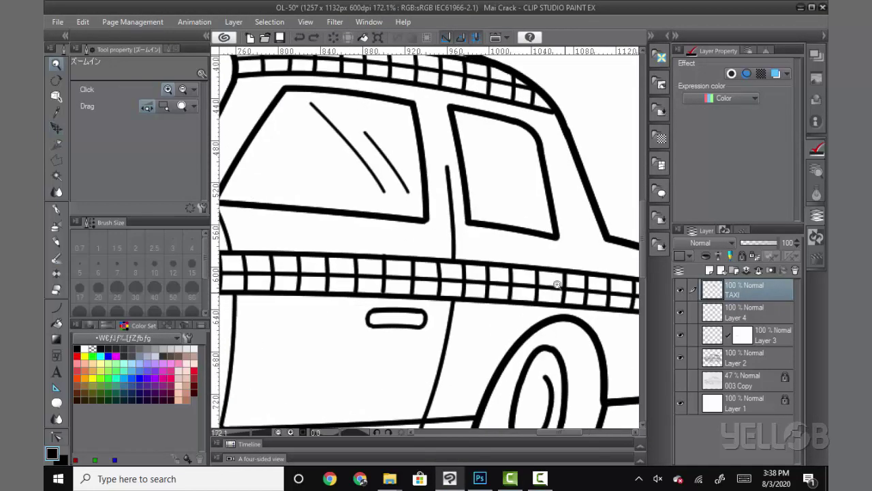
{"action": "left_click", "coordinate": [743, 357]}
{"action": "left_click", "coordinate": [56, 175]}
{"action": "left_click", "coordinate": [339, 222]}
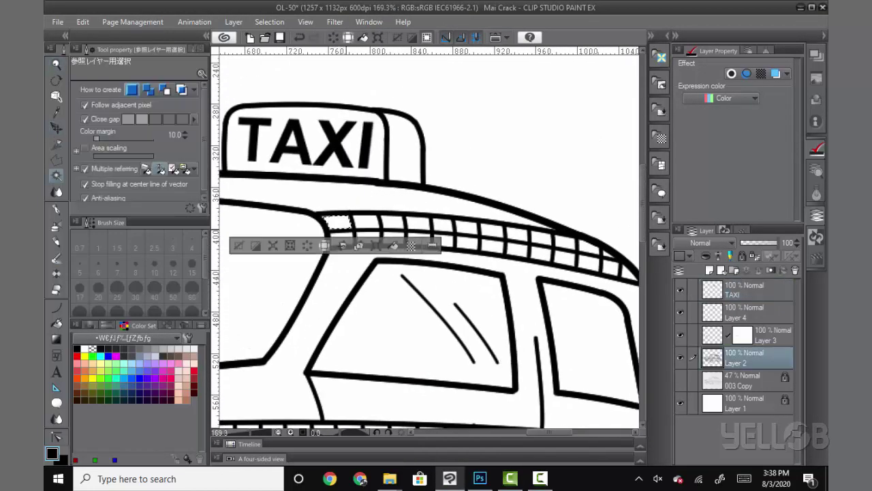
{"action": "left_click", "coordinate": [368, 237], "text": "shift"}
{"action": "left_click", "coordinate": [419, 238], "text": "shift"}
{"action": "left_click", "coordinate": [441, 225], "text": "shift"}
{"action": "left_click", "coordinate": [491, 231], "text": "shift"}
{"action": "left_click", "coordinate": [539, 237], "text": "shift"}
{"action": "left_click", "coordinate": [610, 268], "text": "shift"}
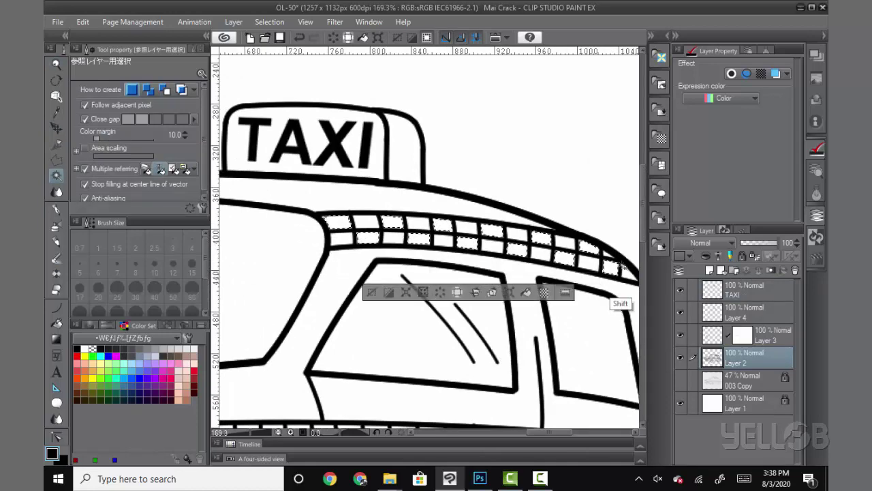
- Expand the selection and fill the roof cells black on a new layer
{"action": "left_click", "coordinate": [440, 294]}
{"action": "left_click", "coordinate": [724, 146]}
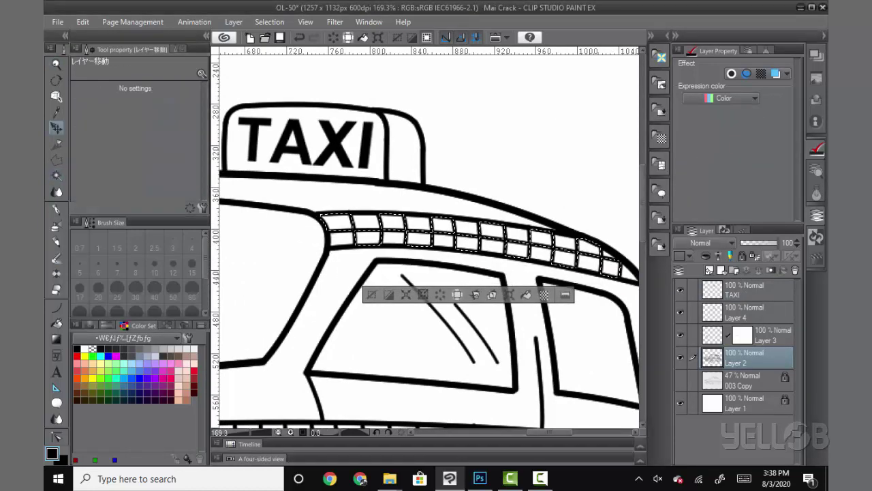
{"action": "left_click", "coordinate": [710, 270]}
{"action": "left_click", "coordinate": [526, 294]}
{"action": "left_click", "coordinate": [372, 295]}
- Fill alternating side-stripe squares black on a new layer, then deselect
{"action": "left_click_drag", "start_coordinate": [367, 307], "coordinate": [586, 88]}
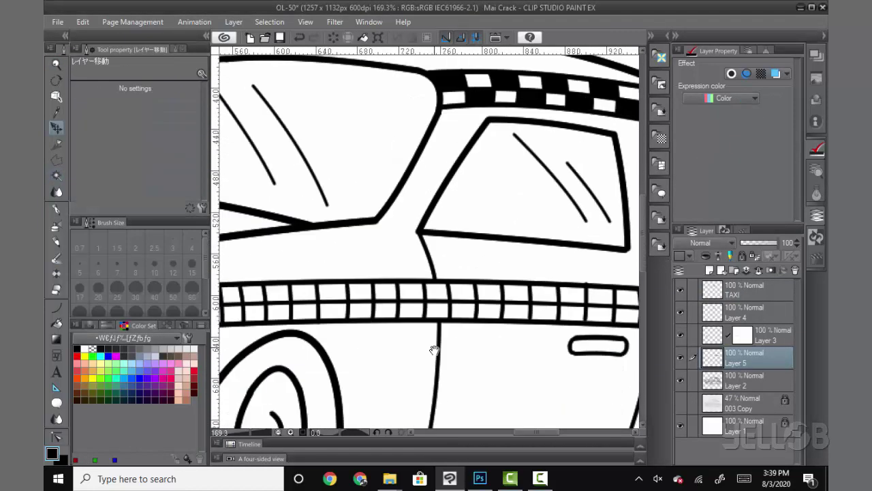
{"action": "left_click", "coordinate": [743, 380]}
{"action": "left_click", "coordinate": [56, 175]}
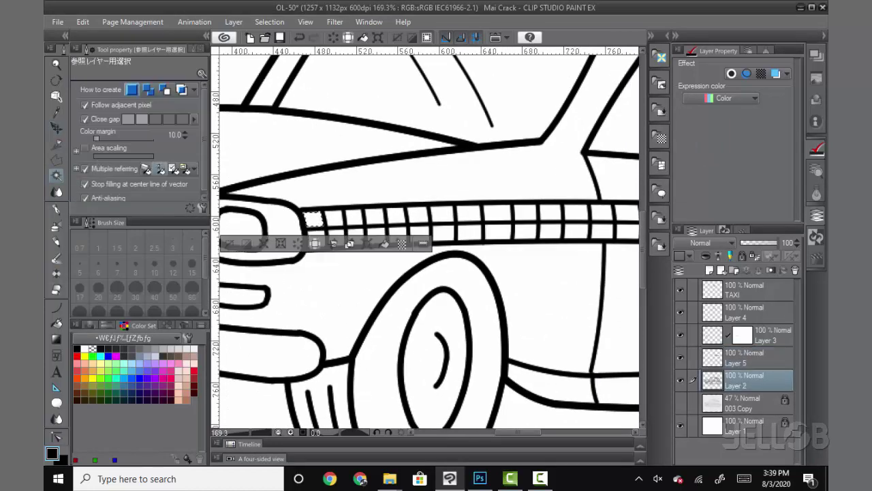
{"action": "mouse_move", "coordinate": [312, 218]}
{"action": "left_mouse_down"}
{"action": "mouse_move", "coordinate": [355, 235]}
{"action": "mouse_move", "coordinate": [578, 233]}
{"action": "left_mouse_up"}
{"action": "scroll", "coordinate": [399, 302], "scroll_direction": "right", "scroll_amount": 3}
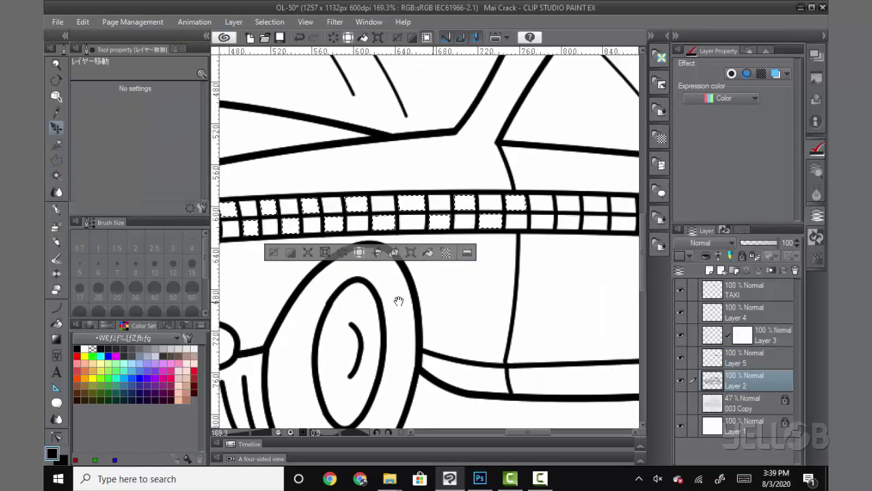
{"action": "scroll", "coordinate": [370, 311], "scroll_direction": "right", "scroll_amount": 3}
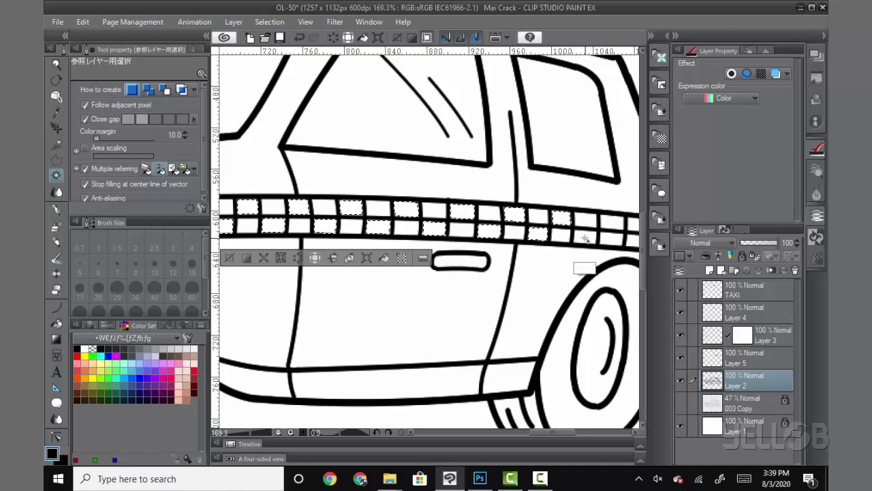
{"action": "scroll", "coordinate": [481, 237], "scroll_direction": "right", "scroll_amount": 2}
{"action": "scroll", "coordinate": [481, 237], "scroll_direction": "right", "scroll_amount": 3}
{"action": "key", "text": "F5"}
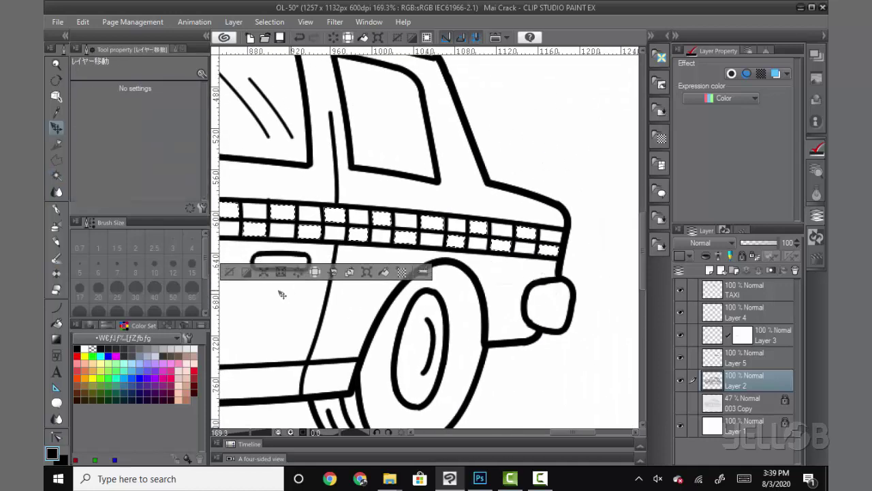
{"action": "key", "text": "alt+BackSpace"}
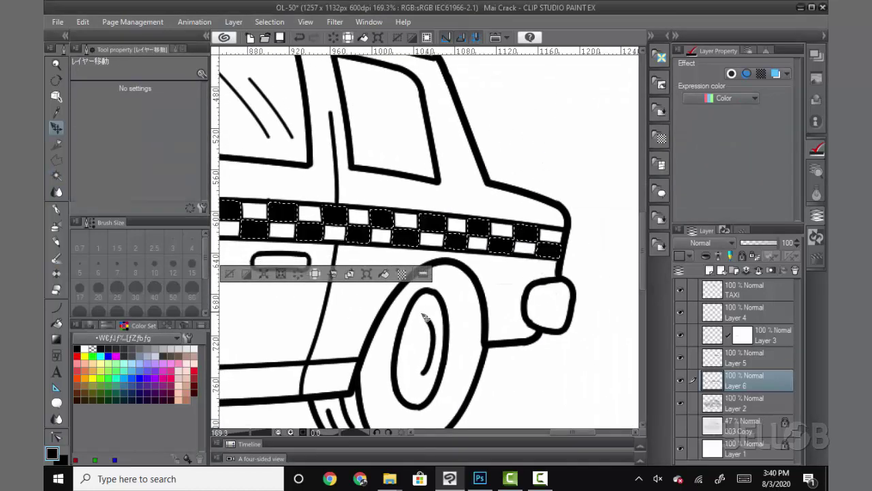
{"action": "key", "text": "ctrl+d"}
{"action": "scroll", "coordinate": [531, 323], "scroll_direction": "left", "scroll_amount": 5}
{"action": "scroll", "coordinate": [531, 323], "scroll_direction": "left", "scroll_amount": 5}
{"action": "key", "text": "ctrl+0"}
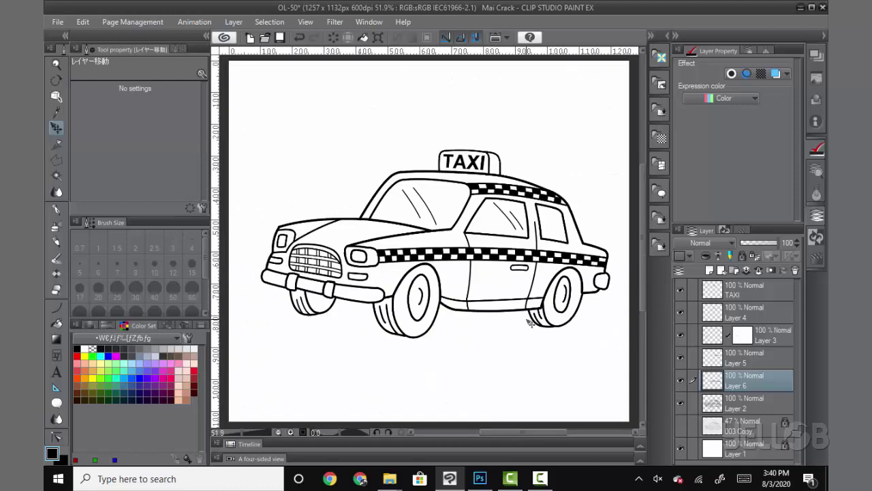